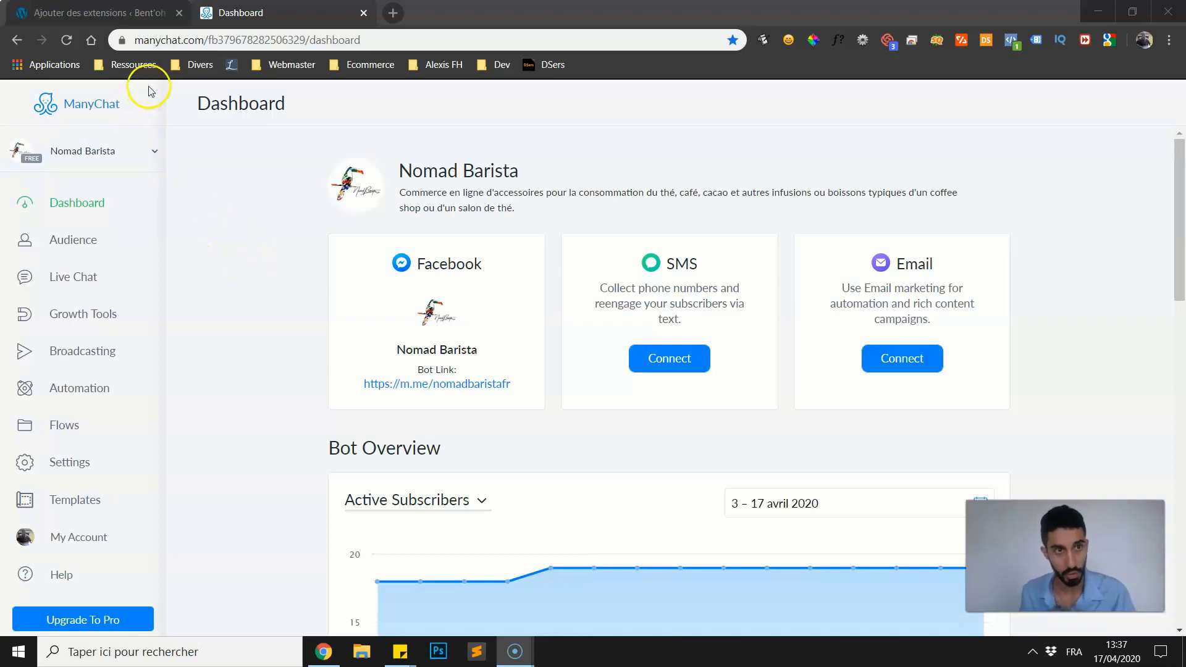
Switch to the WordPress extensions page and install and activate the Insert Headers and Footers plugin.
left_click(133, 17)
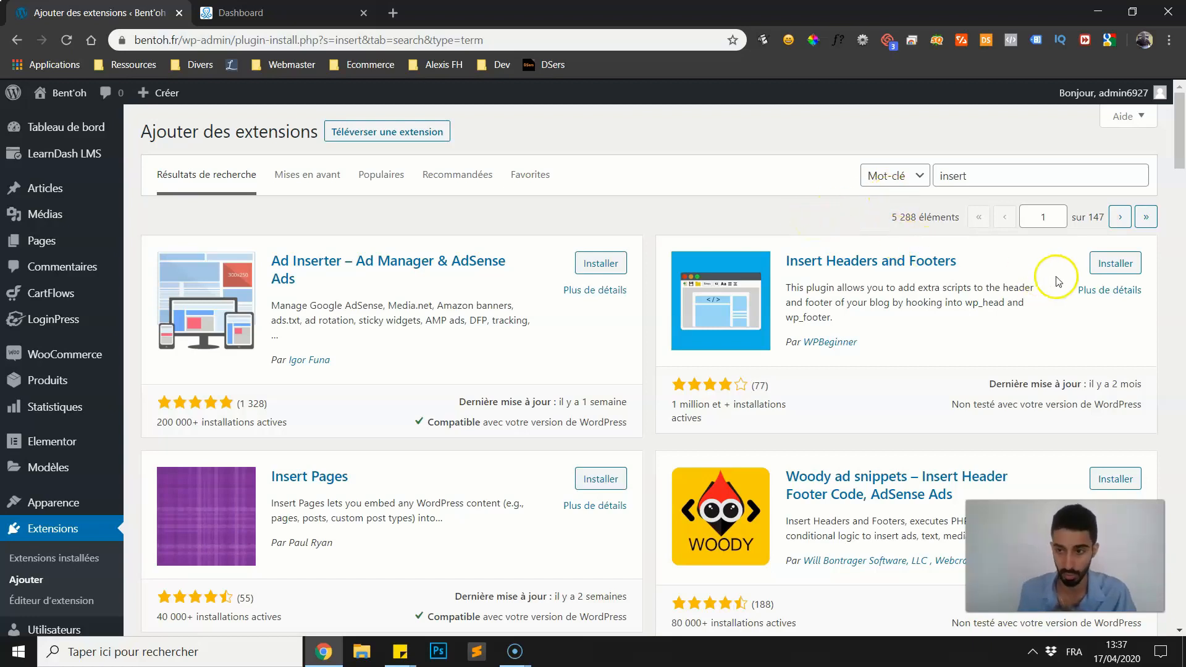
left_click(1099, 264)
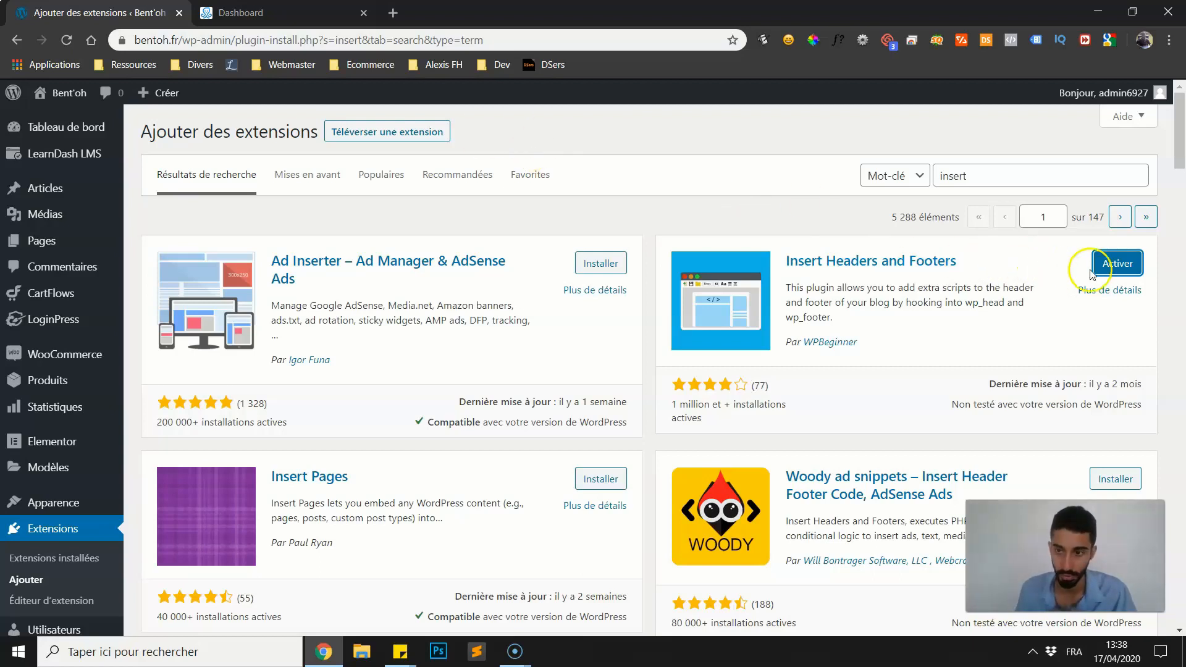
left_click(1118, 264)
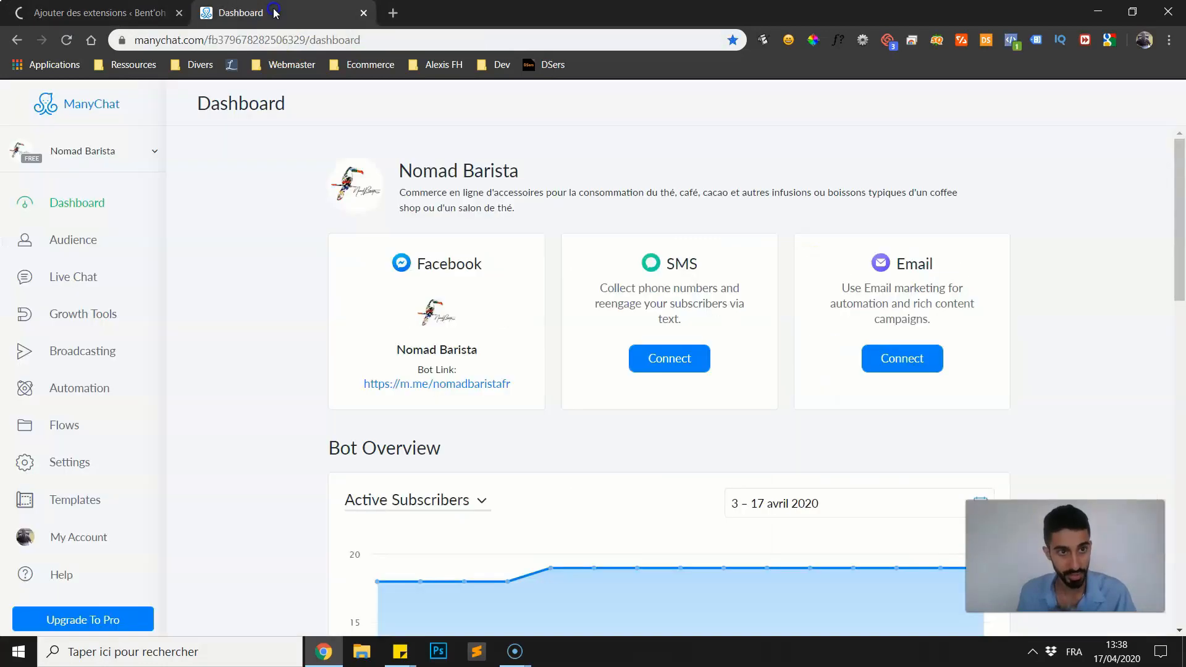
Switch to ManyChat and create a new growth tool of the Customer Chat type.
left_click(271, 14)
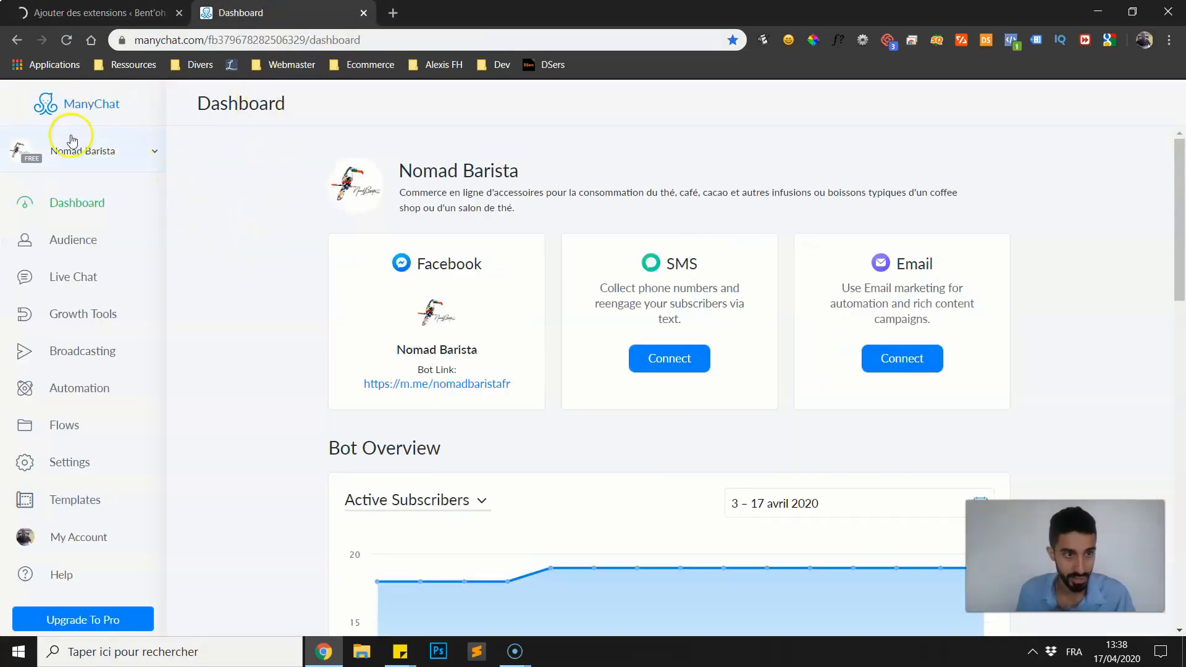
left_click(76, 319)
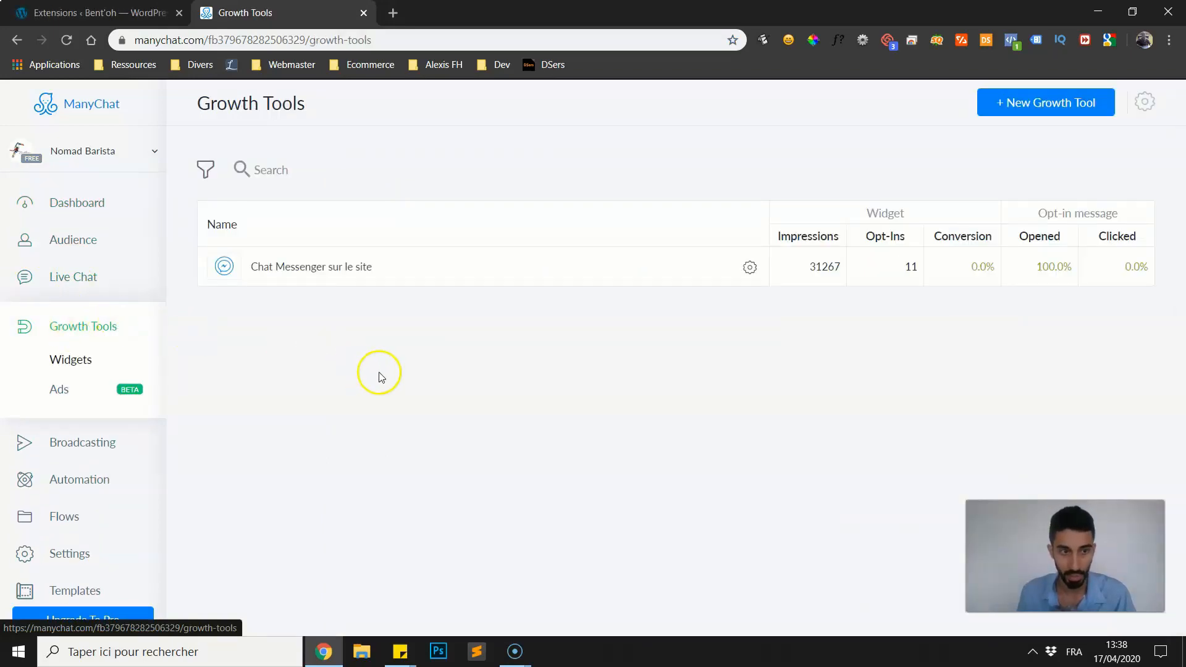
left_click(1036, 105)
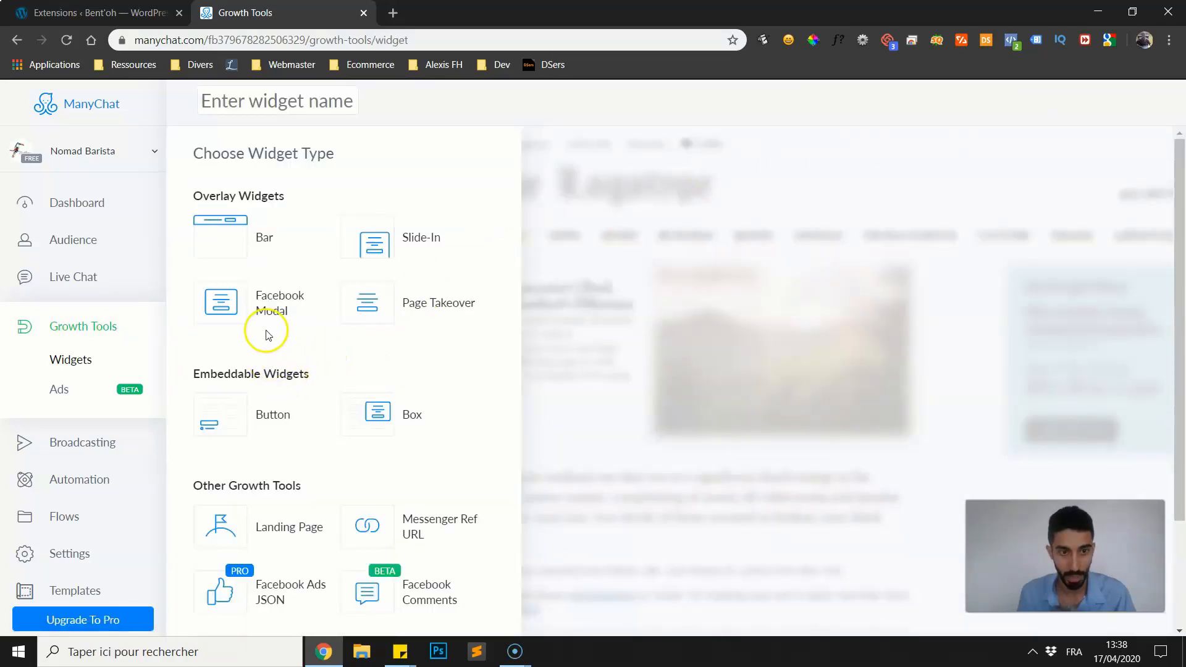
scroll(291, 180, "down", 3)
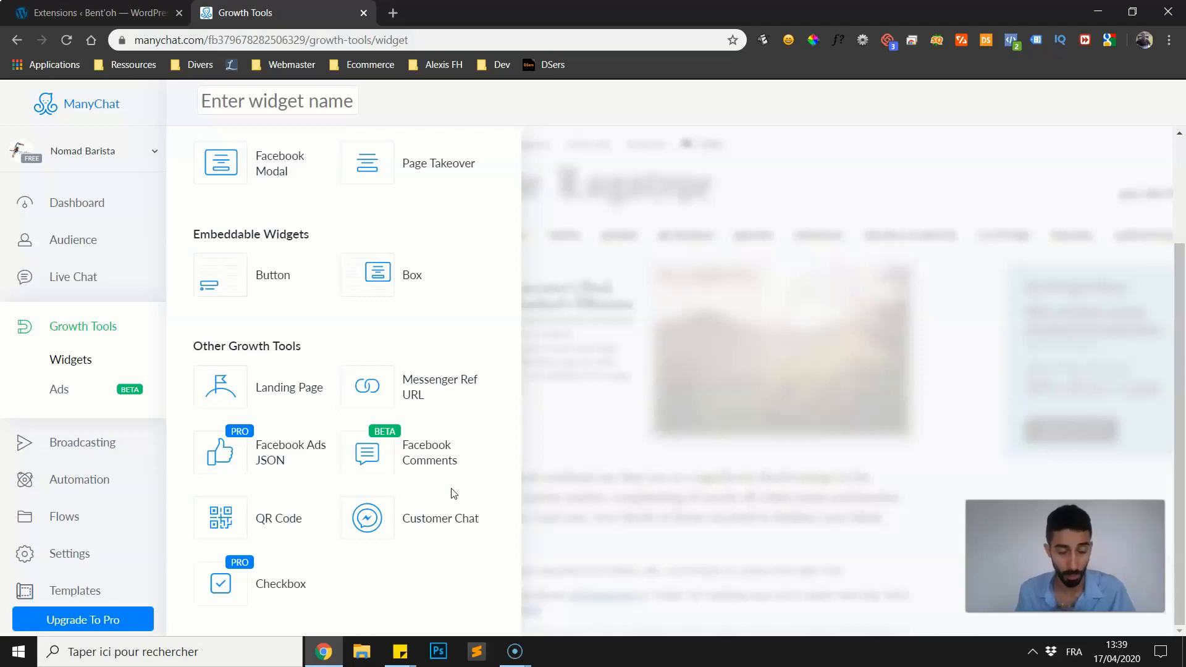
left_click(415, 526)
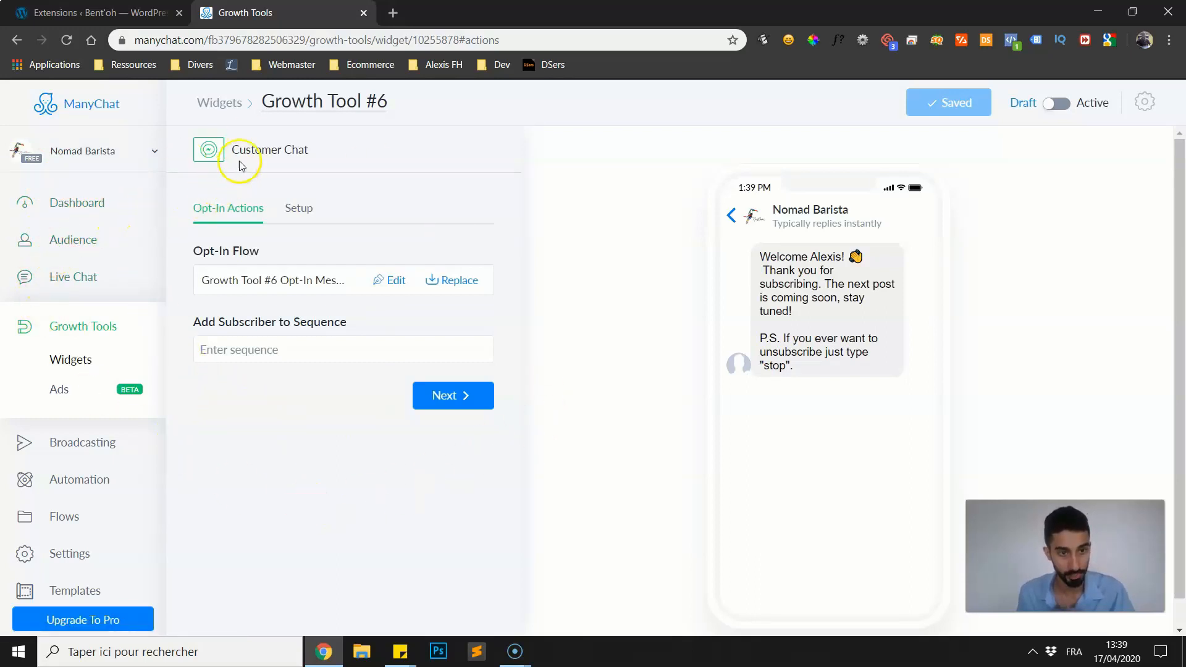
left_click(289, 99)
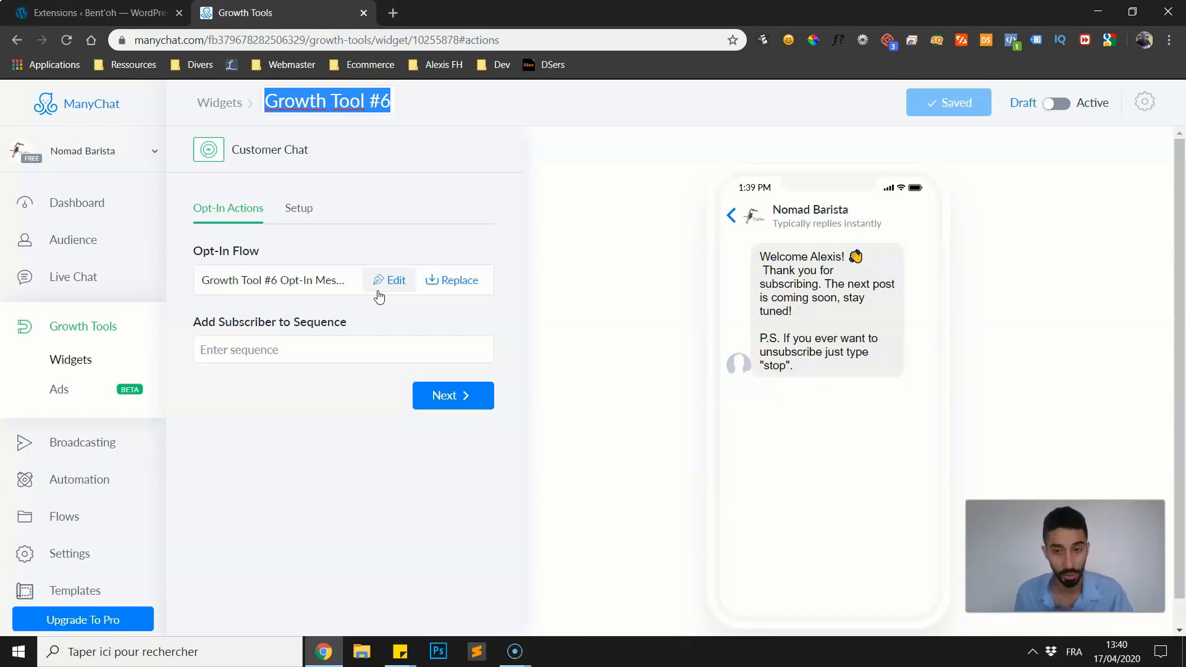
left_click(246, 351)
left_click(315, 500)
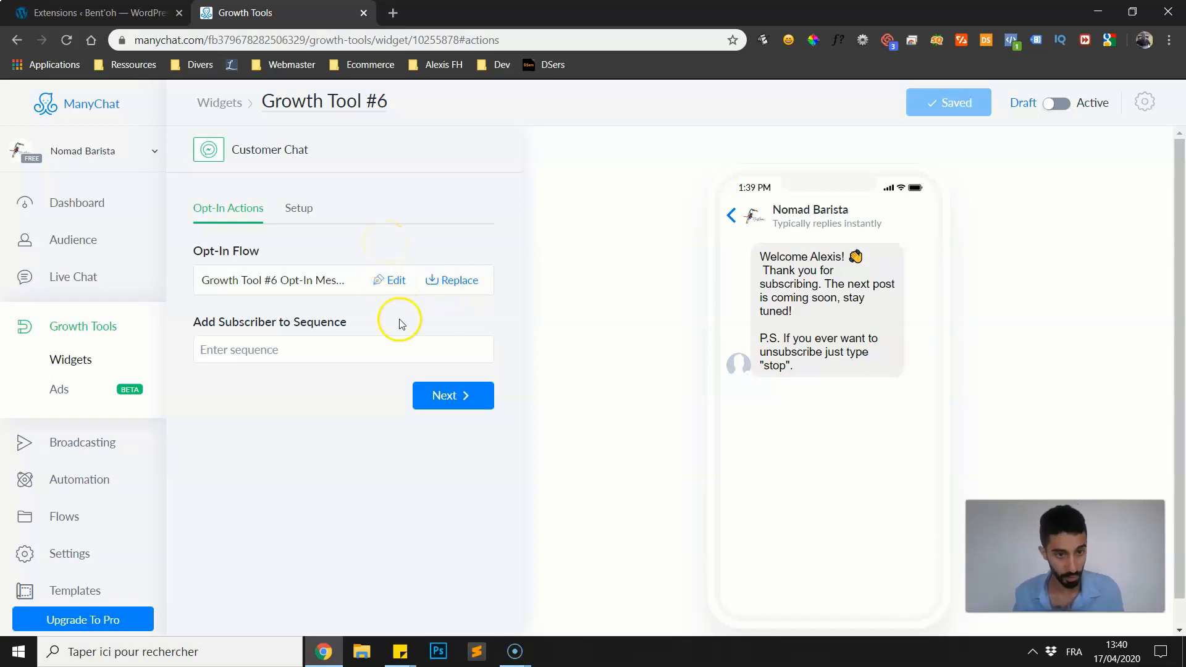
Go on to the Customer Chat widget's setup and review its snippet, visibility, color and greeting message options.
left_click(432, 396)
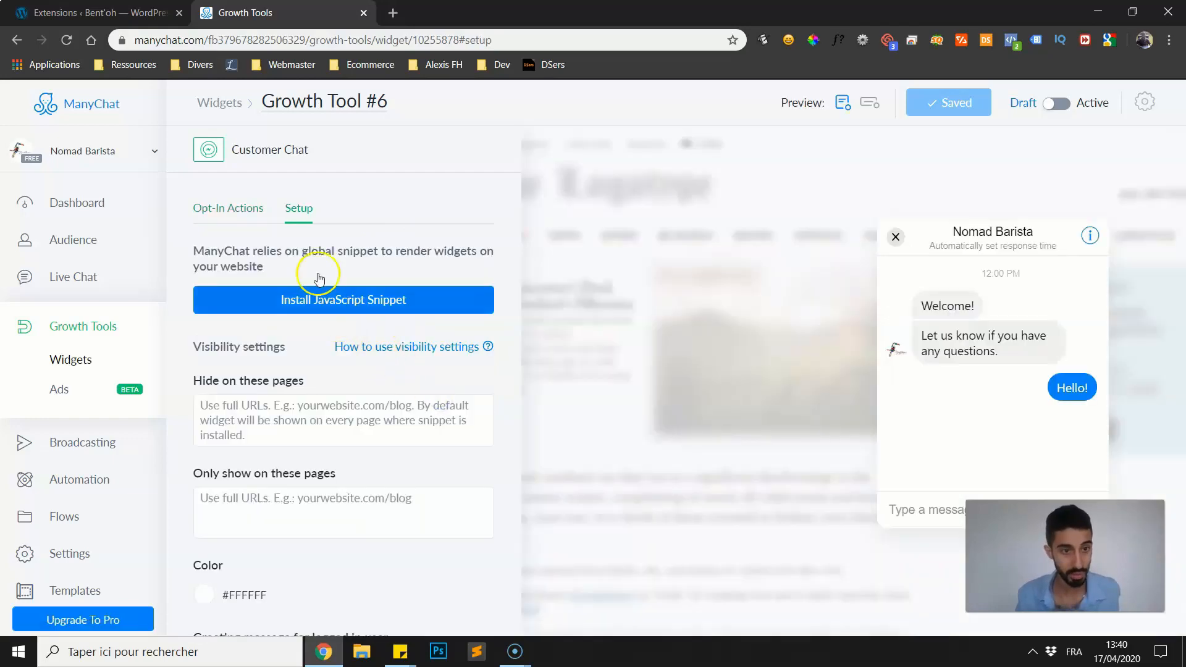
left_click(246, 208)
left_click(299, 208)
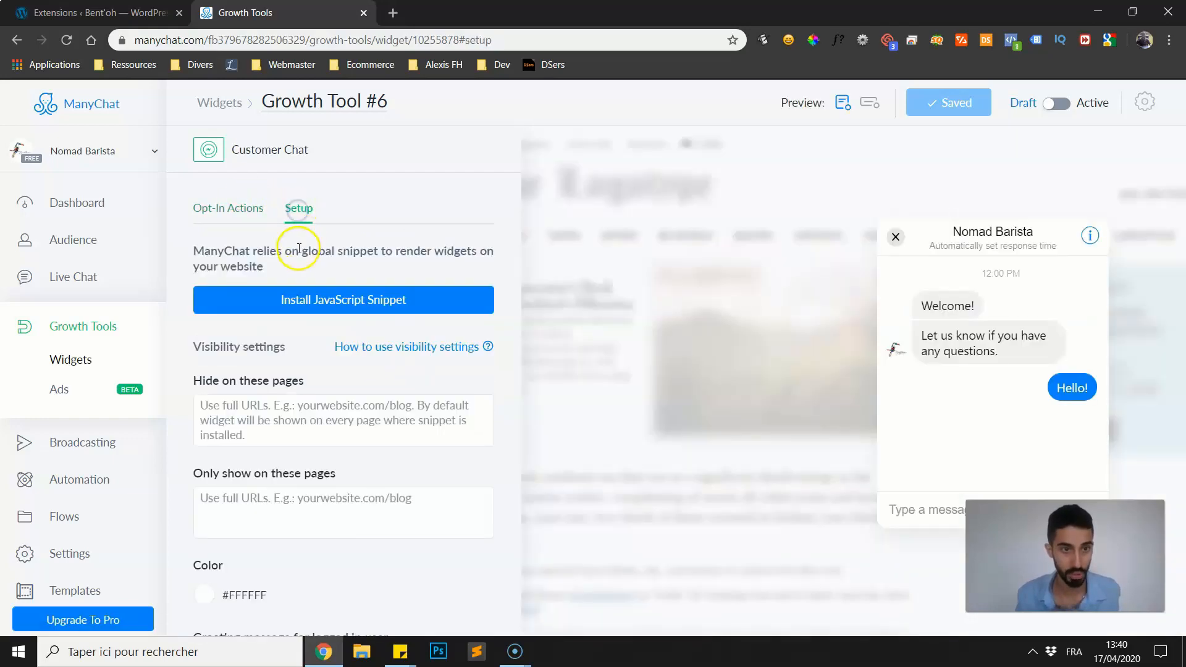
scroll(336, 249, "down", 1)
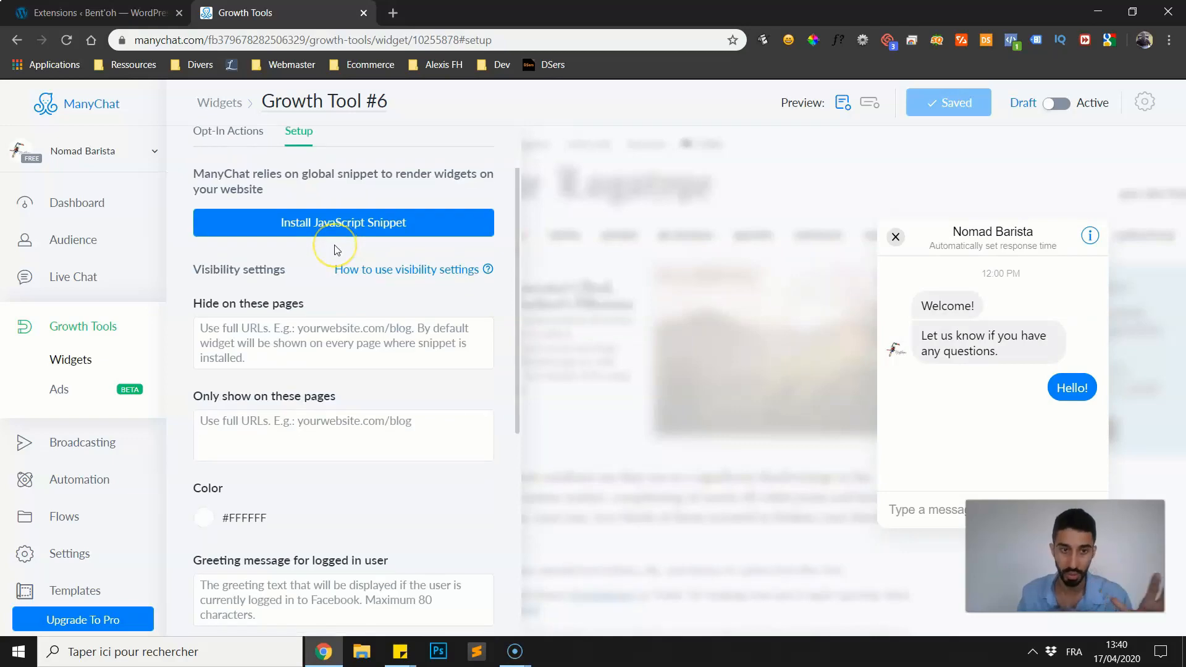
scroll(349, 238, "up", 1)
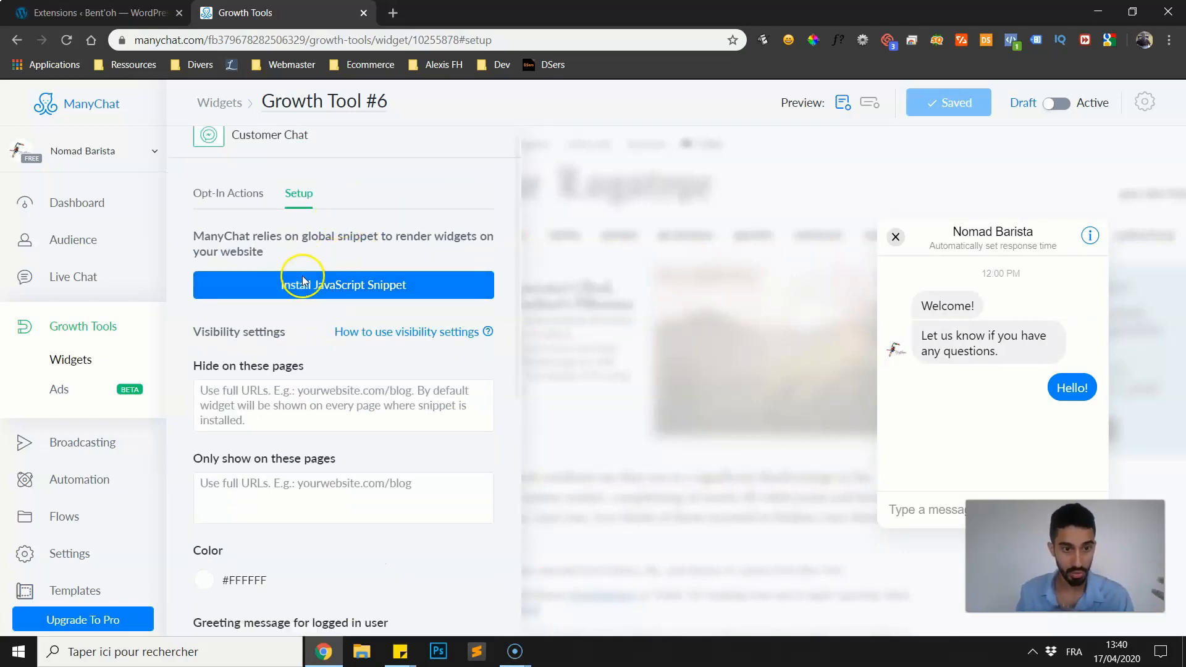
scroll(297, 278, "down", 2)
scroll(291, 259, "up", 2)
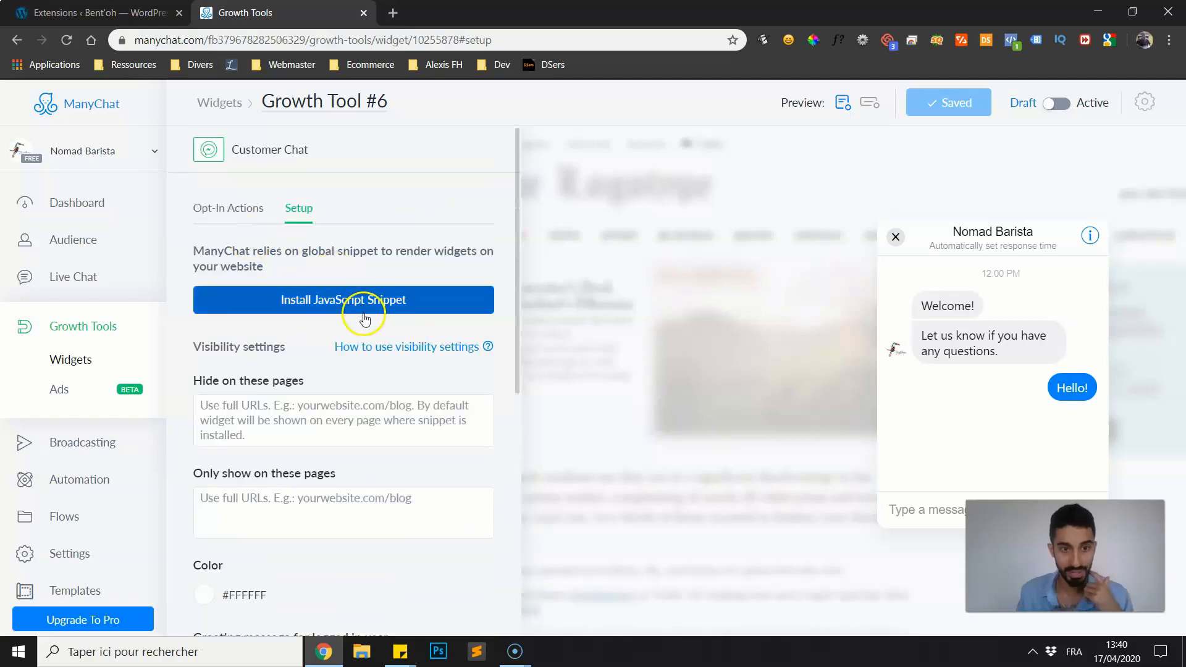
scroll(292, 337, "down", 4)
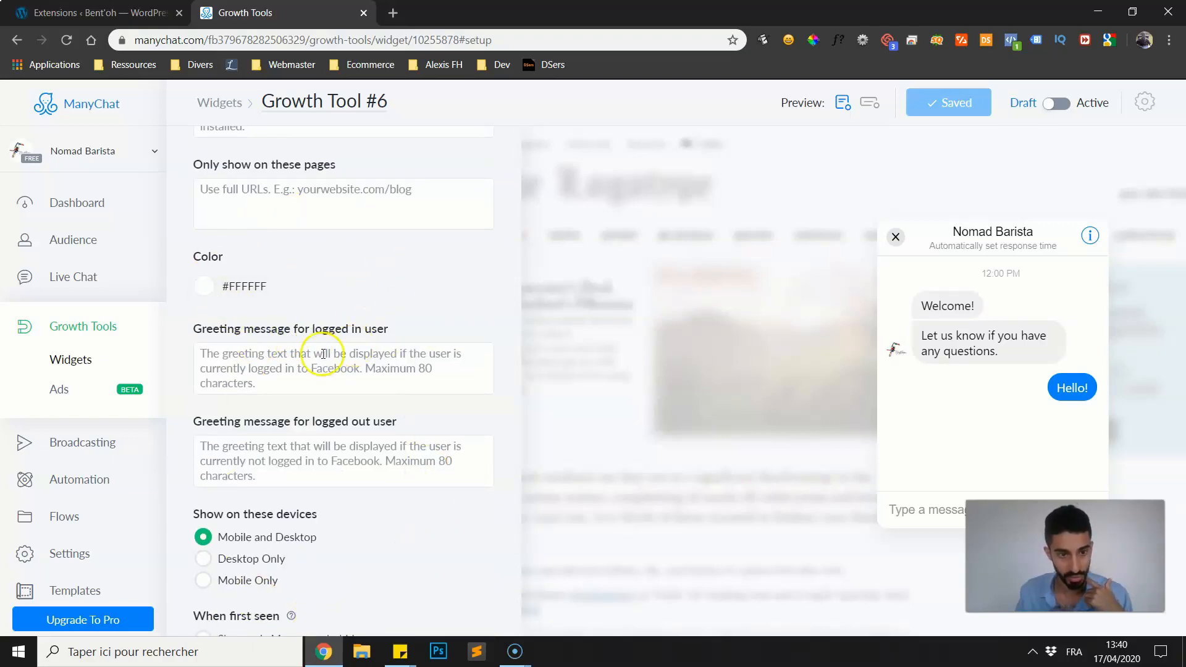
scroll(278, 303, "up", 3)
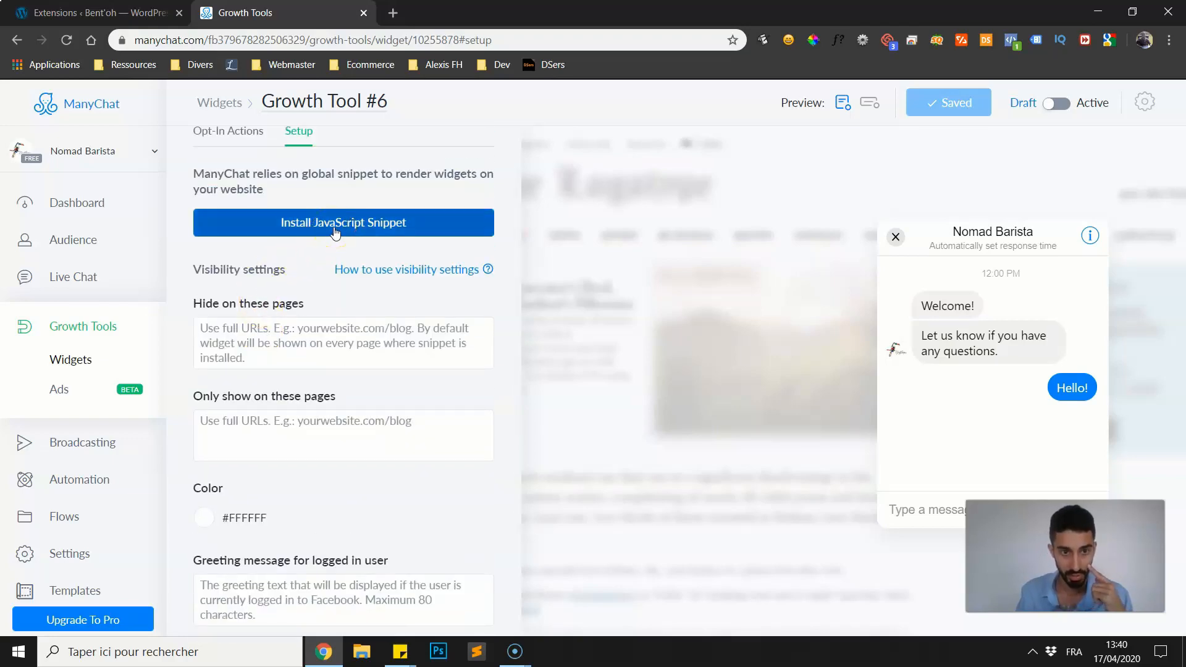
Start the JavaScript snippet installation and add bentoh.fr to the authorized websites.
left_click(334, 224)
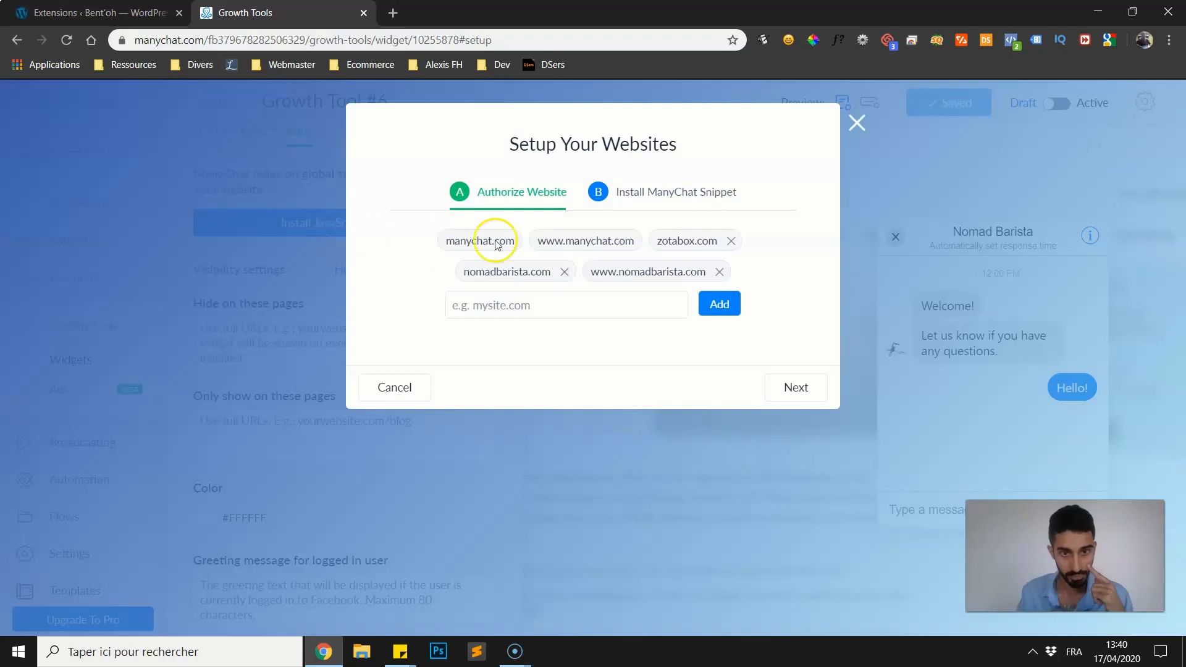
left_click(489, 307)
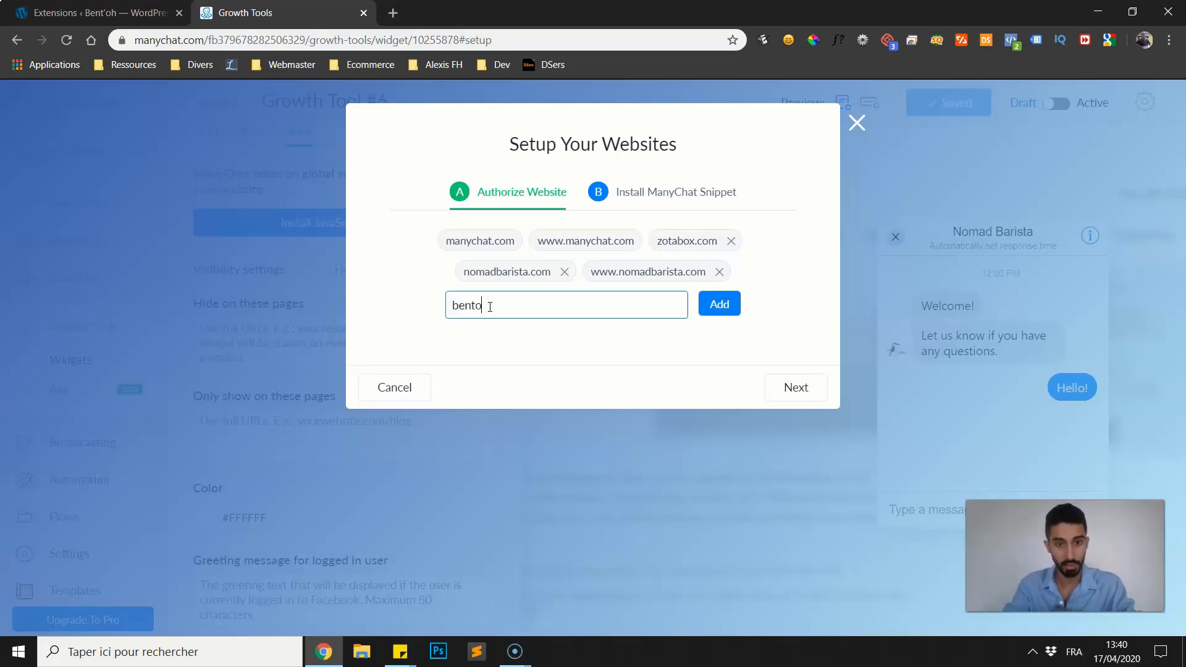
type("bentoh.")
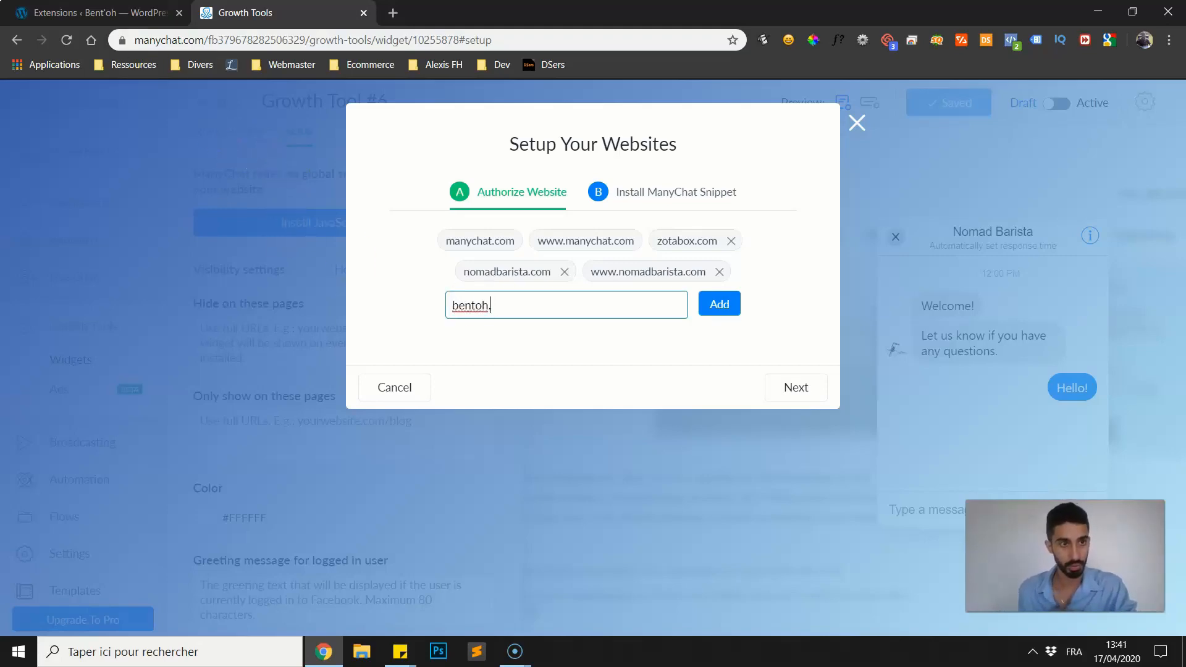
left_click(123, 13)
left_click(262, 14)
type("fr")
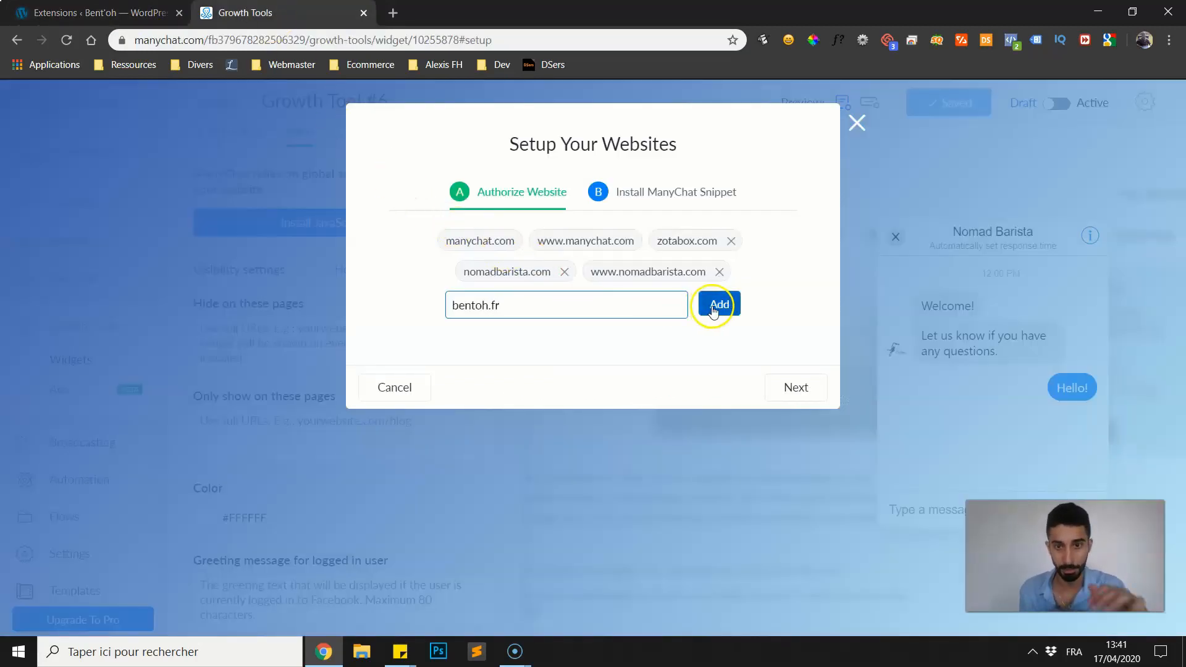
left_click(714, 305)
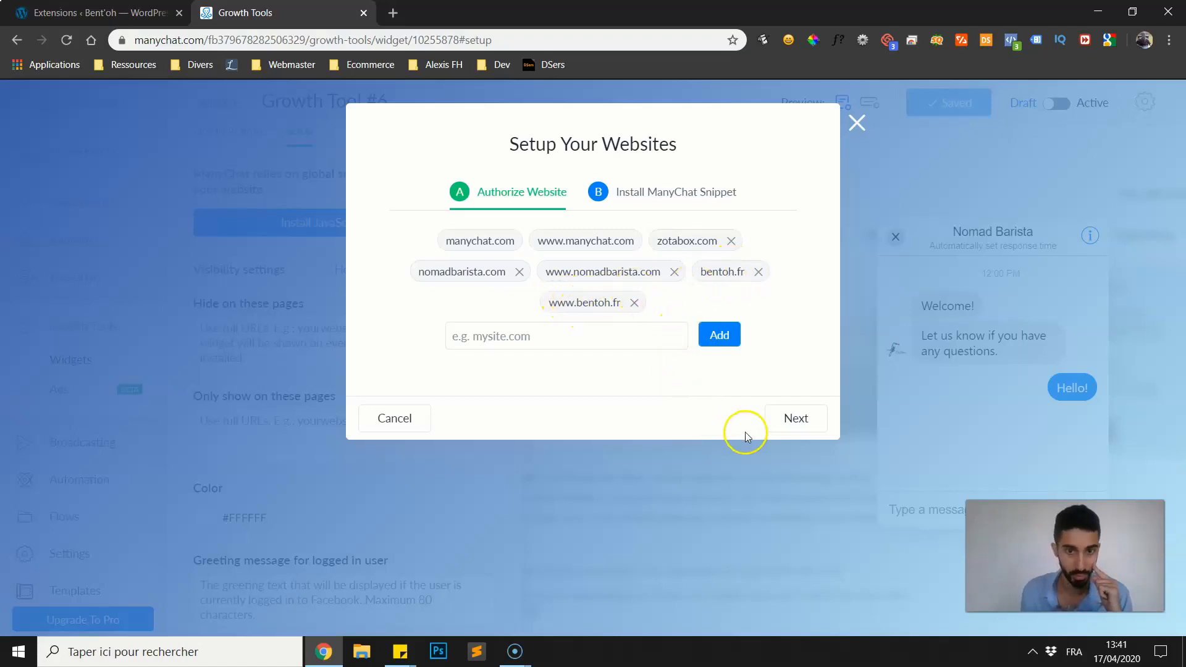
Proceed to the ManyChat snippet installation and copy the snippet code to the clipboard.
left_click(778, 417)
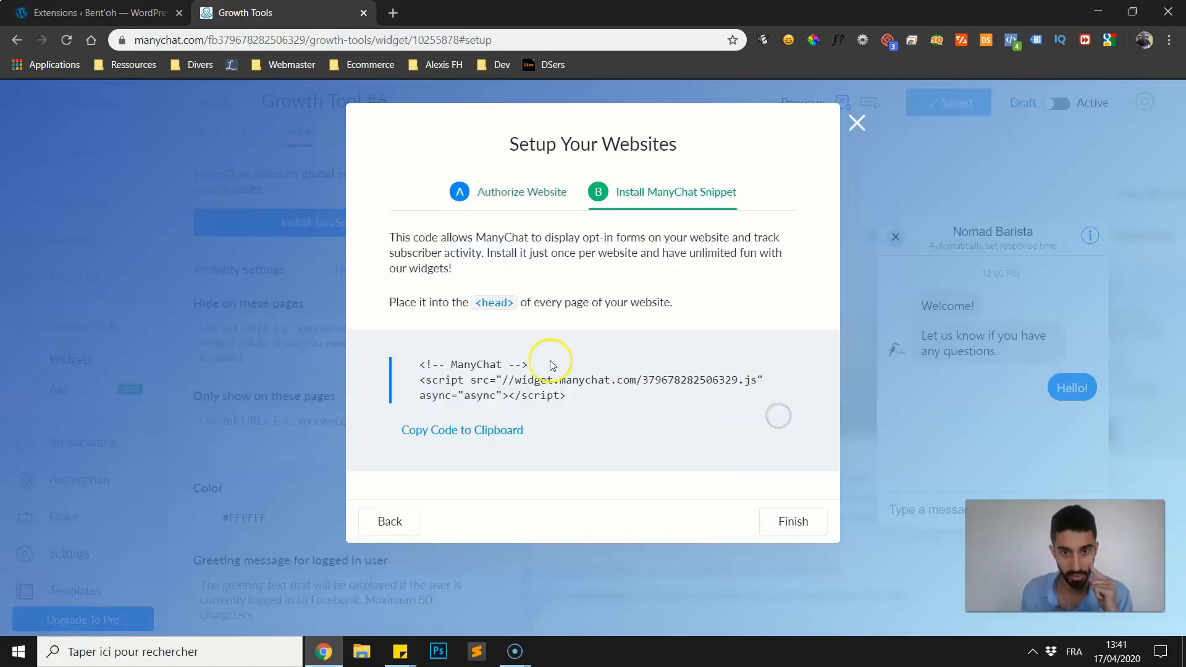
left_click(452, 432)
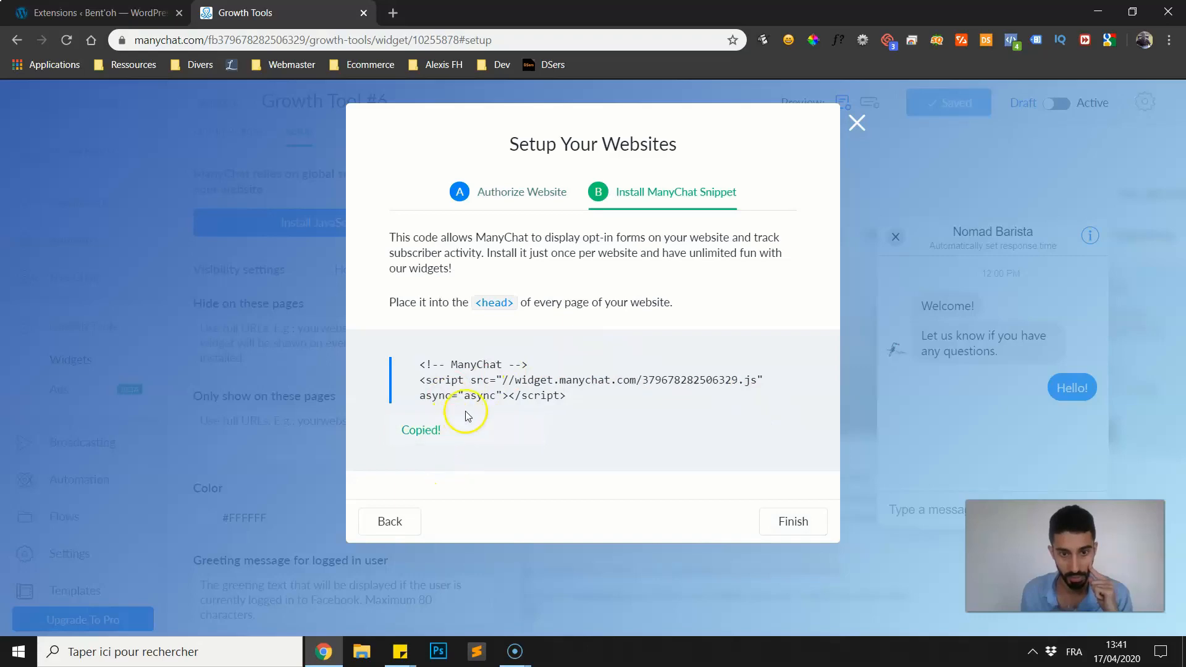
left_click_drag(431, 365, 578, 399)
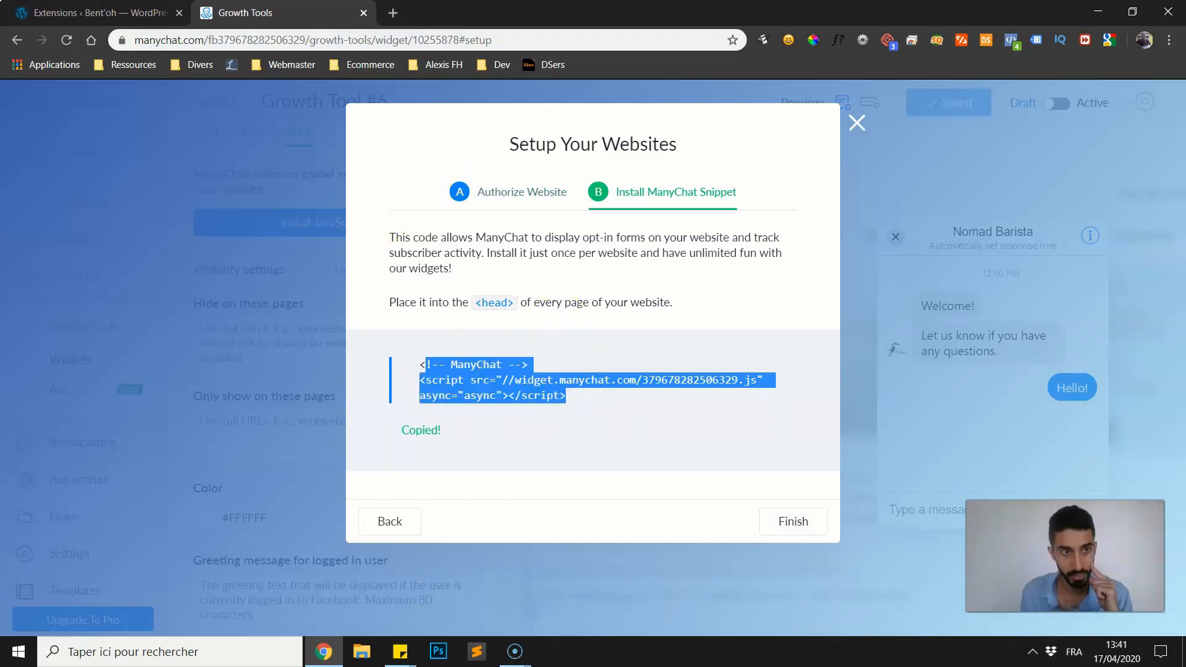
Switch to the WordPress admin and open the settings page of Insert Headers and Footers.
left_click(126, 12)
scroll(342, 385, "down", 1)
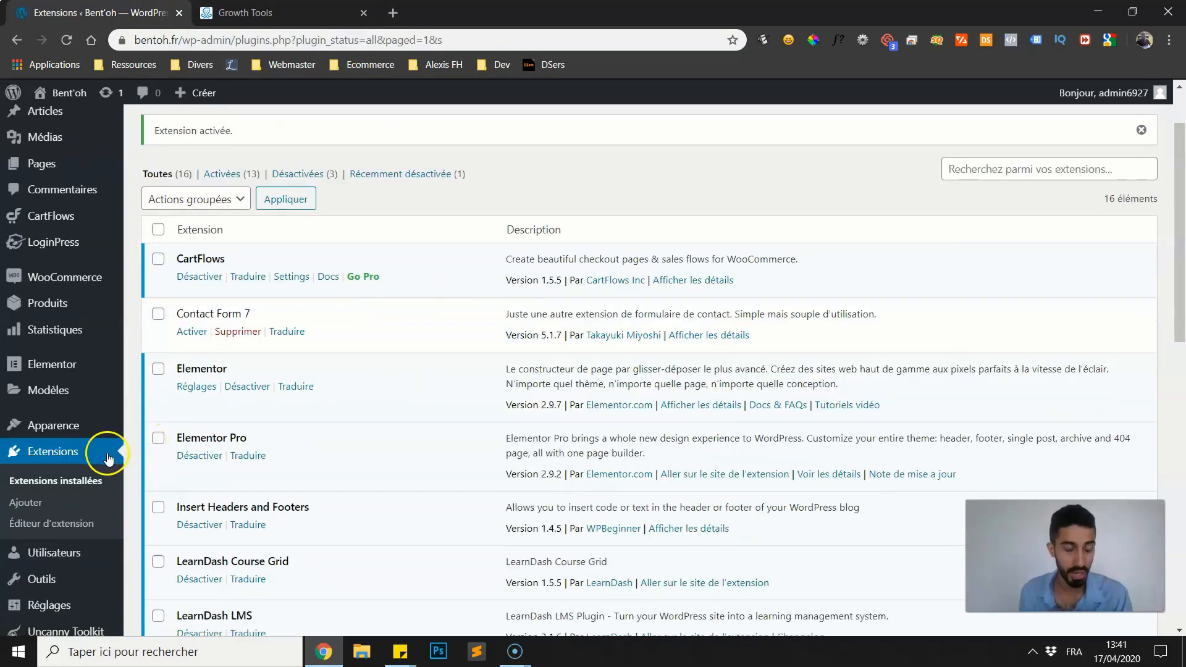
mouse_move(51, 578)
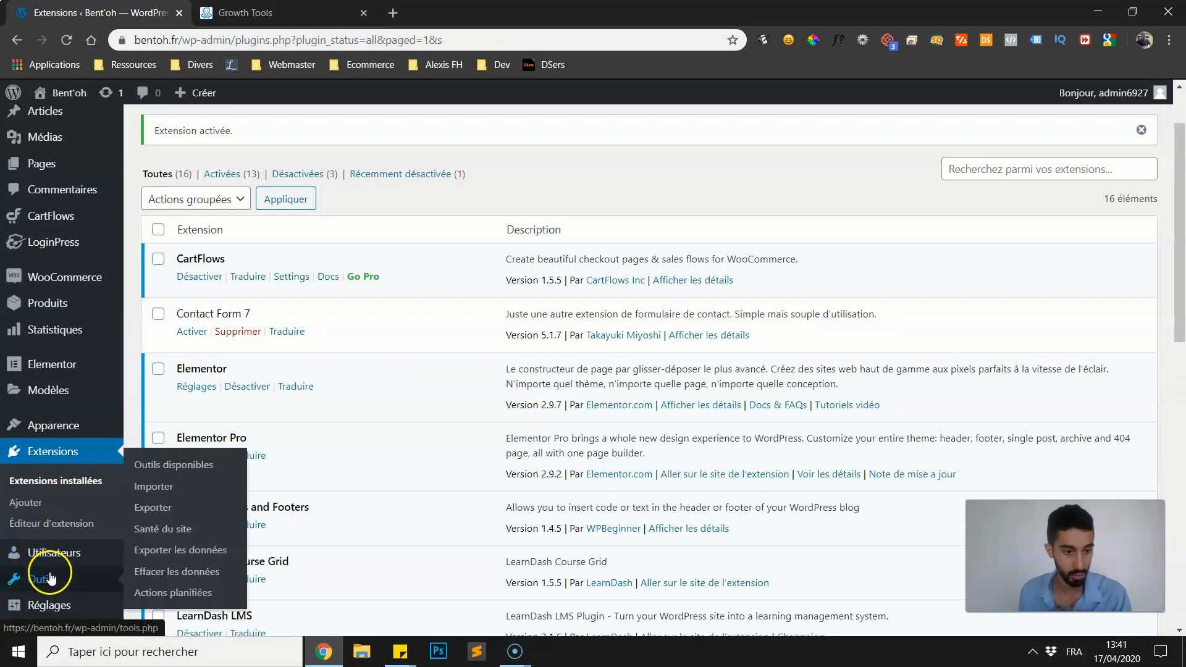
scroll(51, 577, "down", 1)
mouse_move(50, 527)
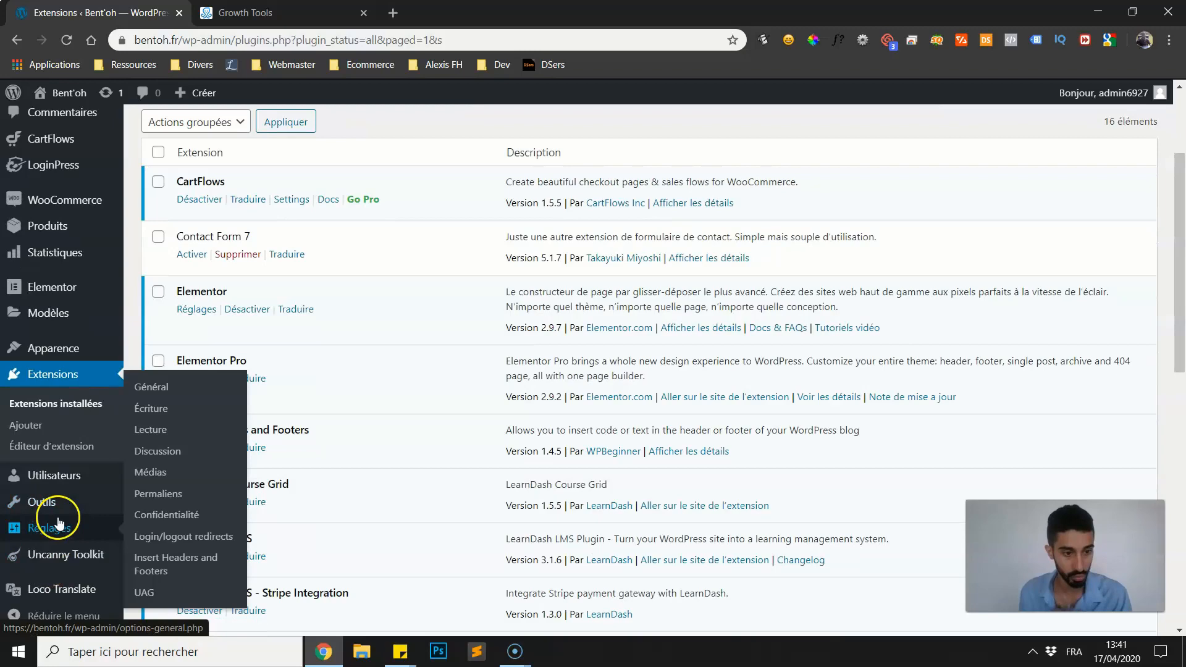
left_click(175, 576)
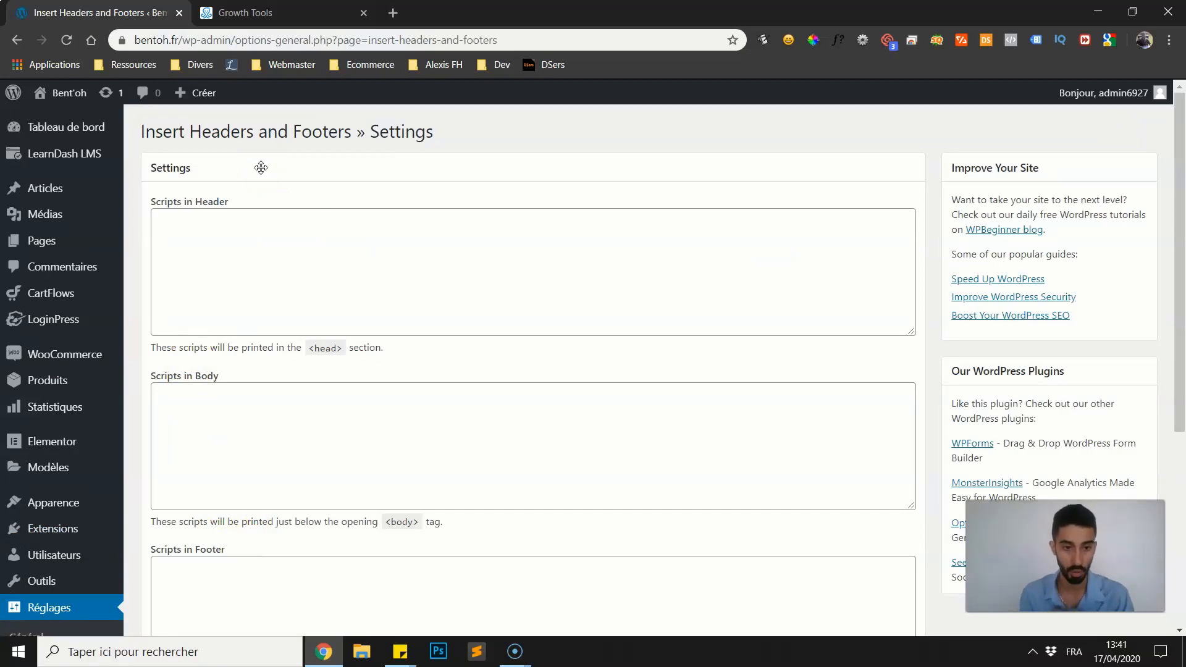
Paste the ManyChat snippet into the header scripts and save the plugin settings.
left_click(210, 239)
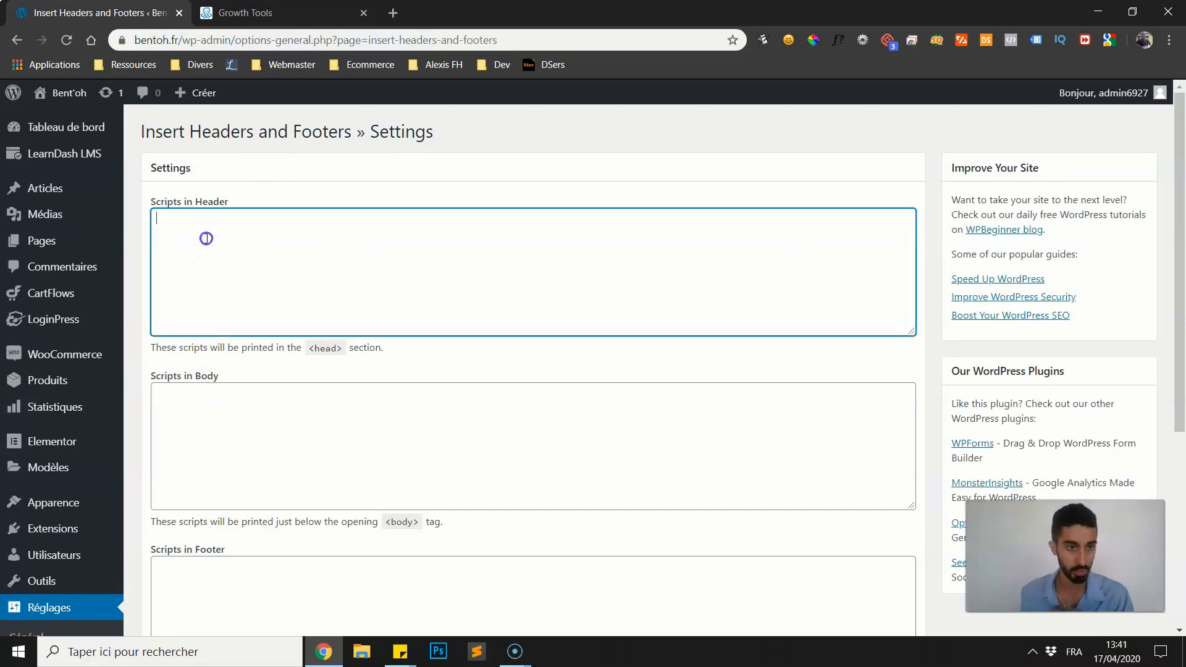
key("ctrl+v")
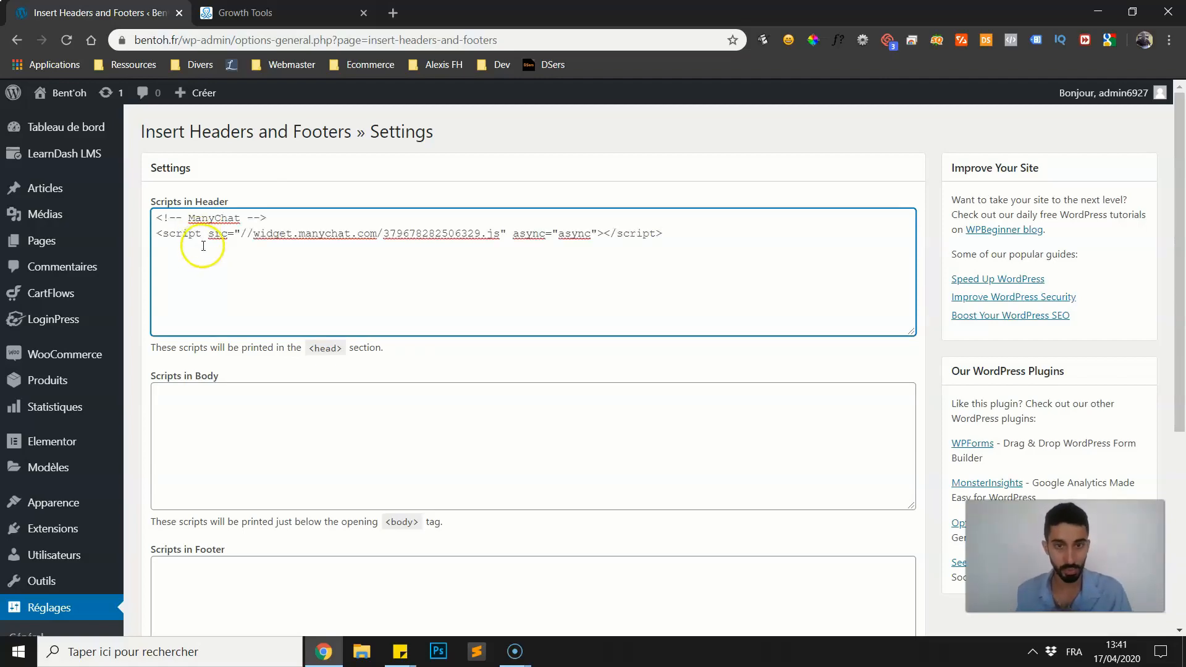
scroll(203, 246, "down", 5)
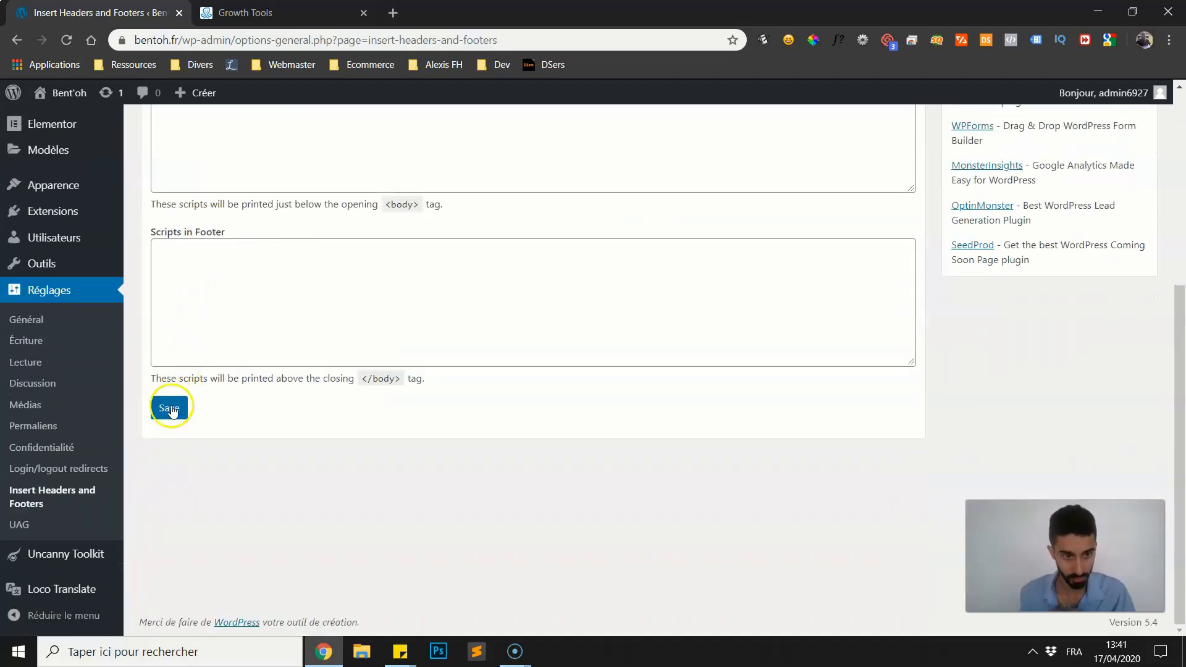
left_click(172, 411)
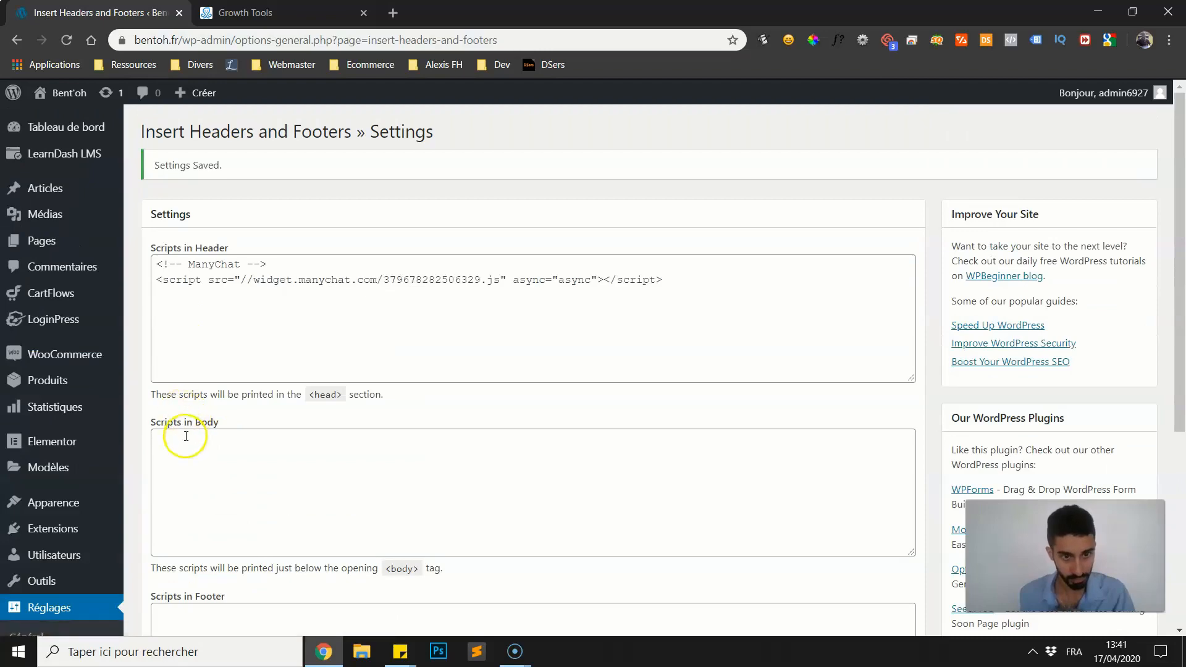
Switch back to ManyChat and finish the website setup to return to the widget's settings.
key("ctrl+Tab")
left_click(788, 522)
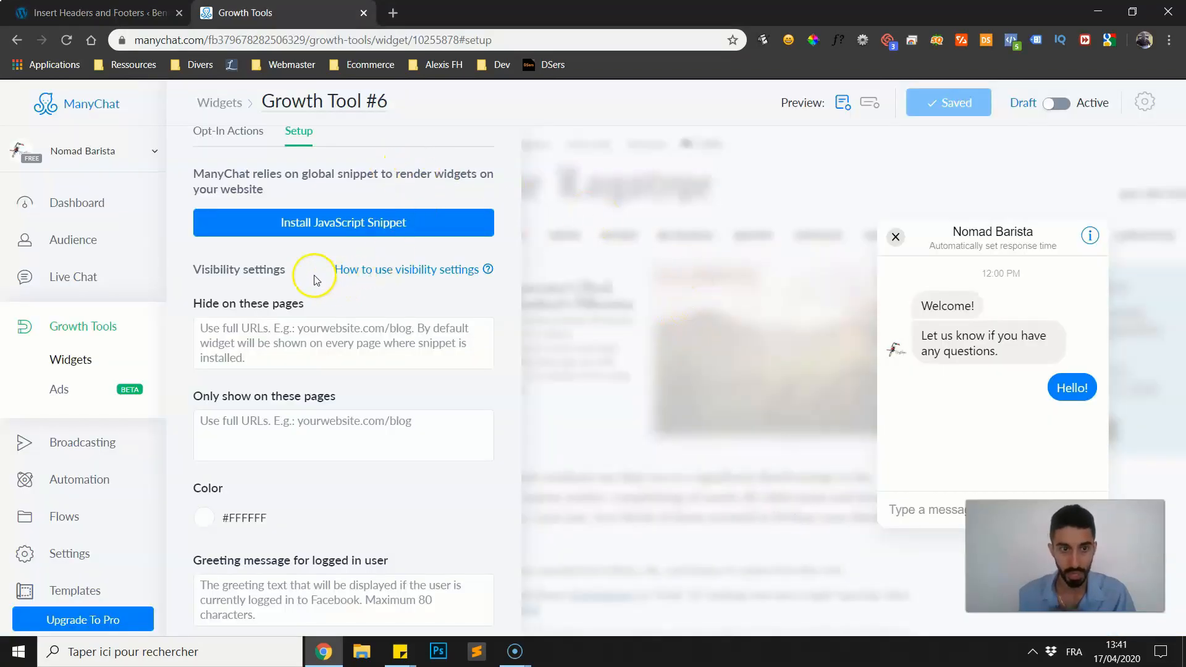
scroll(315, 279, "down", 1)
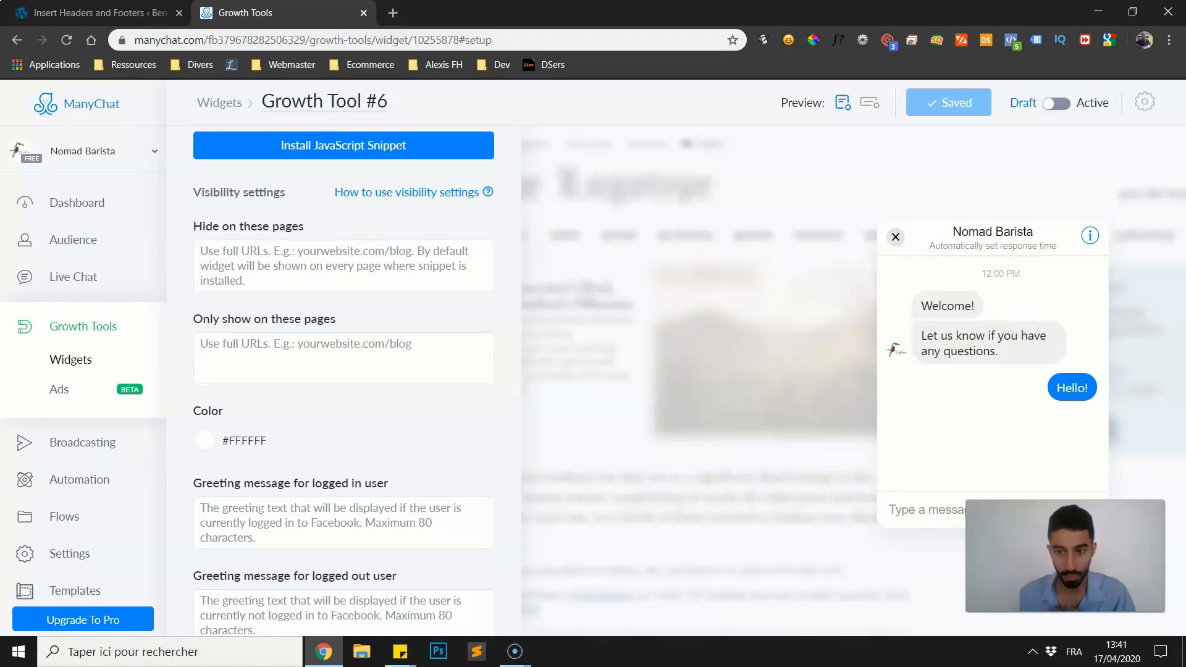
Look through the widget's page visibility, color, greeting message, device and When first seen settings.
scroll(389, 294, "down", 1)
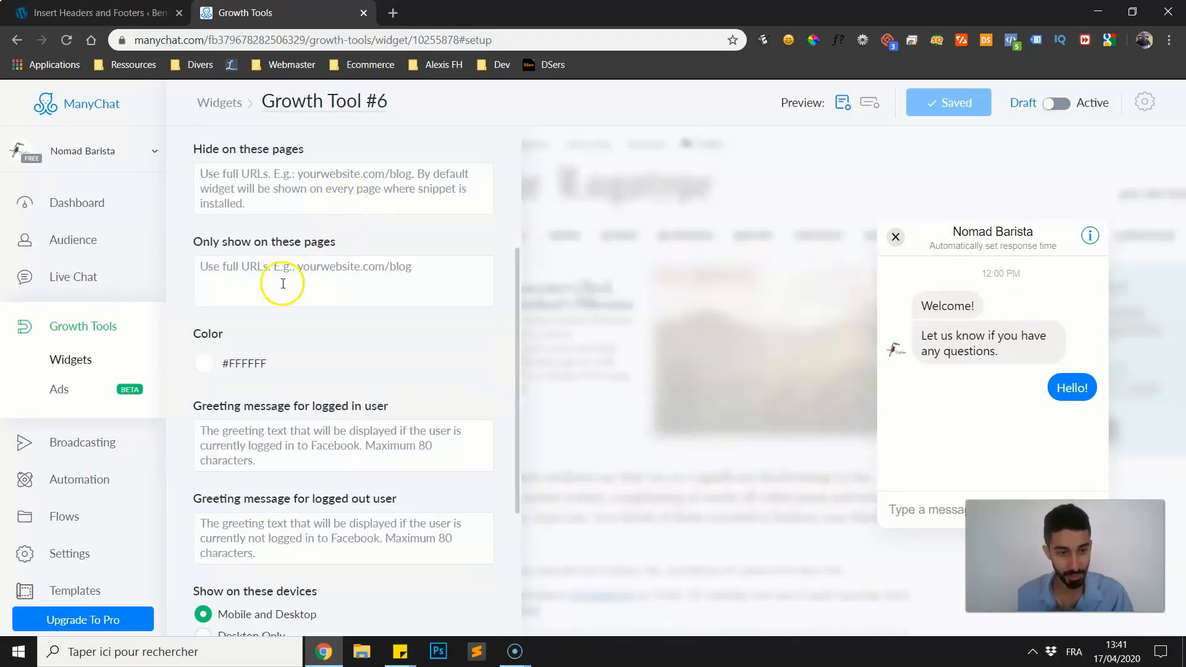
scroll(283, 283, "up", 2)
scroll(320, 312, "down", 4)
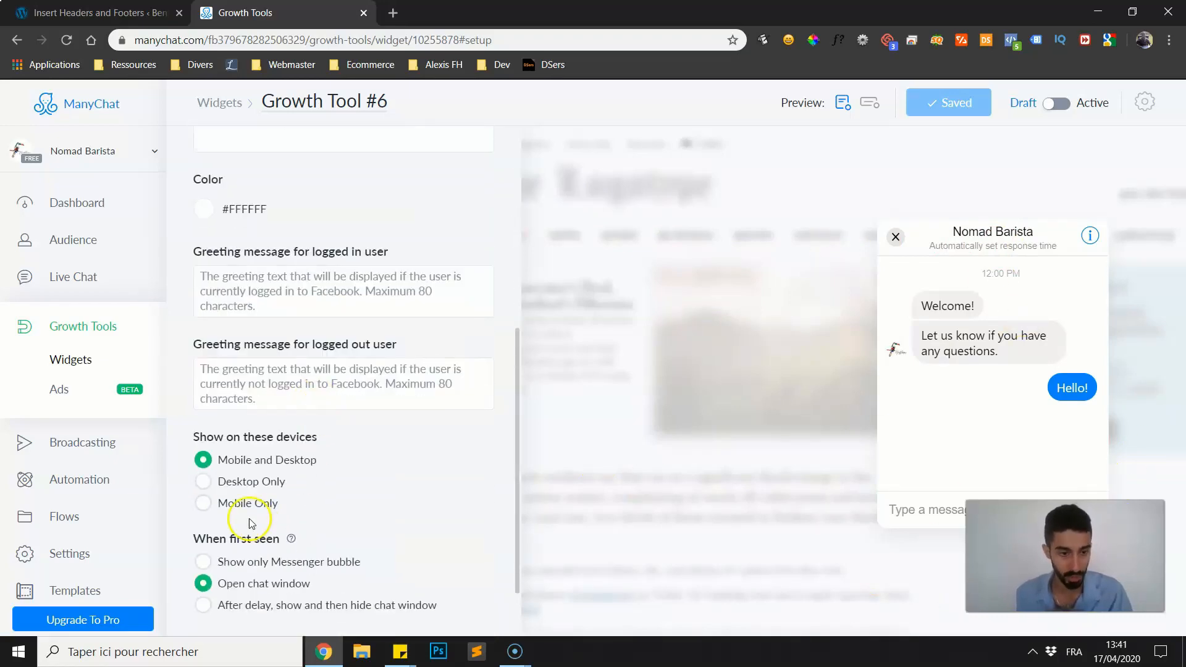
scroll(448, 505, "up", 2)
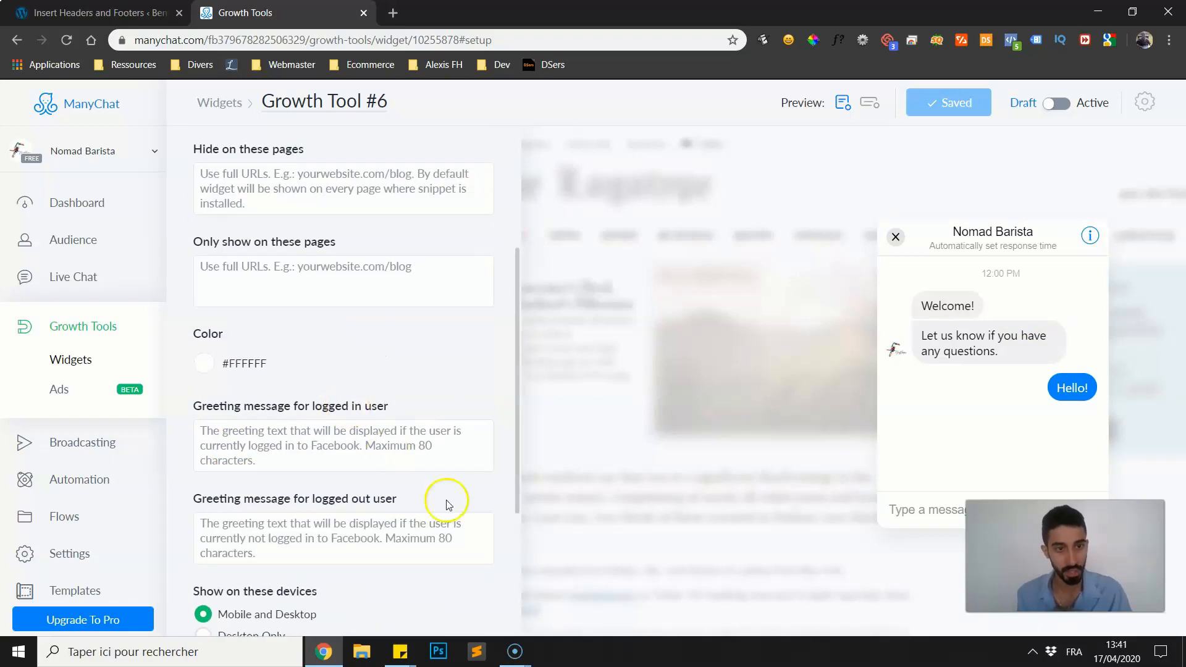
scroll(334, 420, "down", 2)
Switch to the WordPress admin and open the live home page of bentoh.fr.
left_click(93, 12)
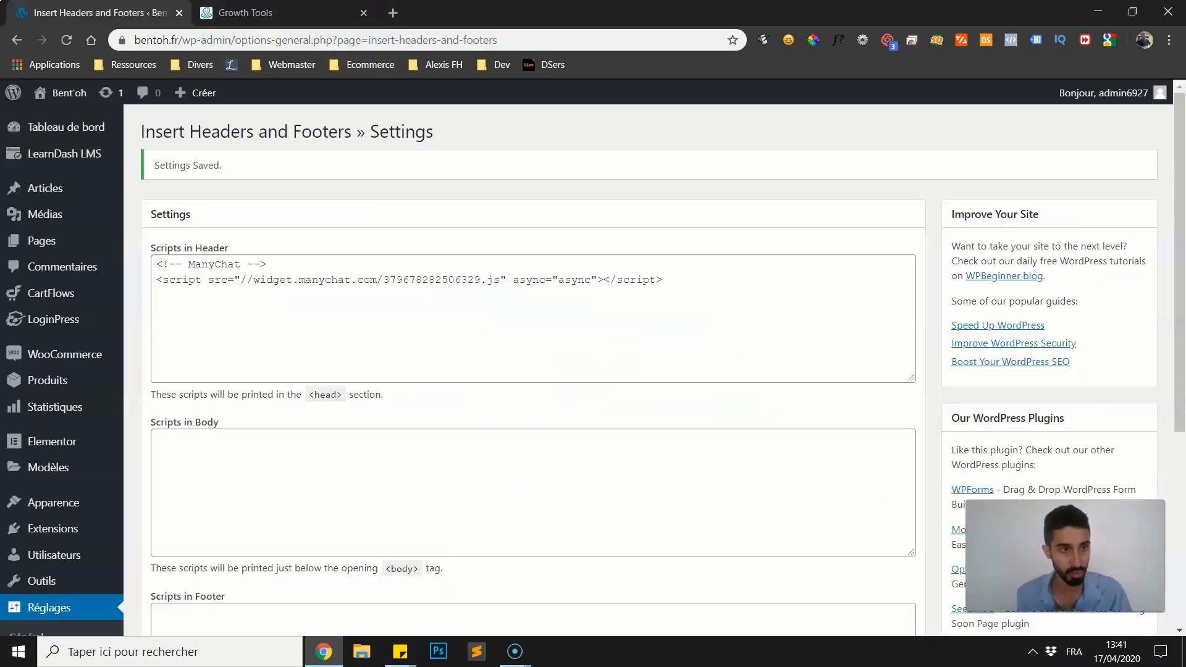
scroll(257, 220, "down", 5)
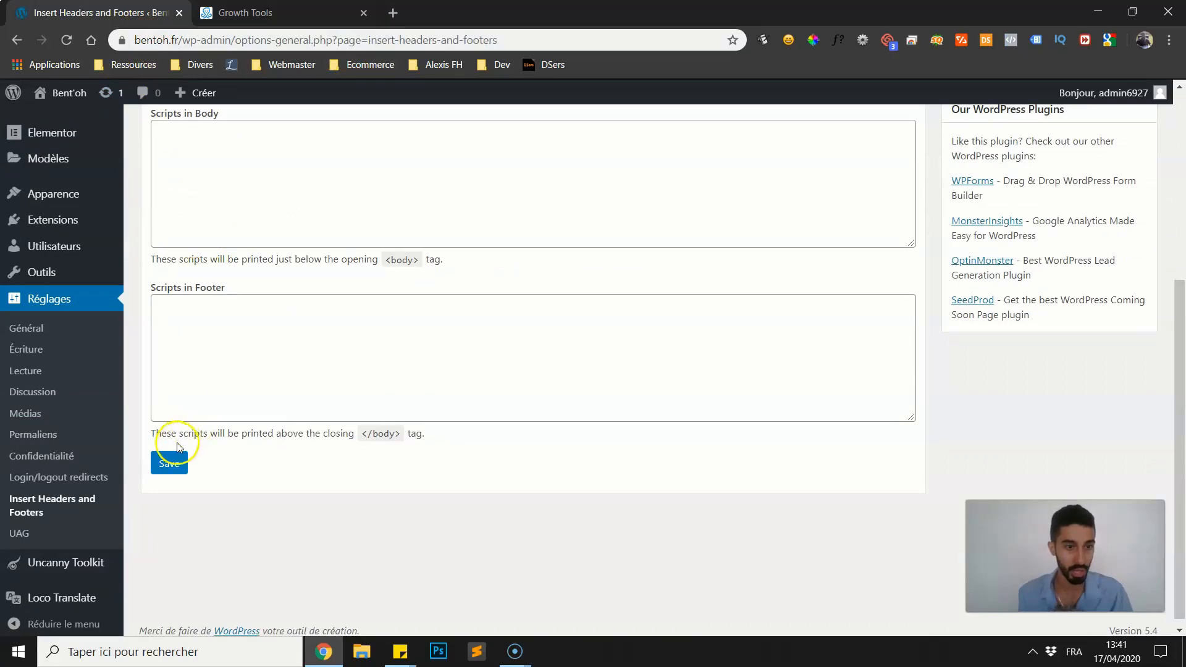
scroll(62, 166, "up", 2)
mouse_move(72, 96)
left_click(70, 119)
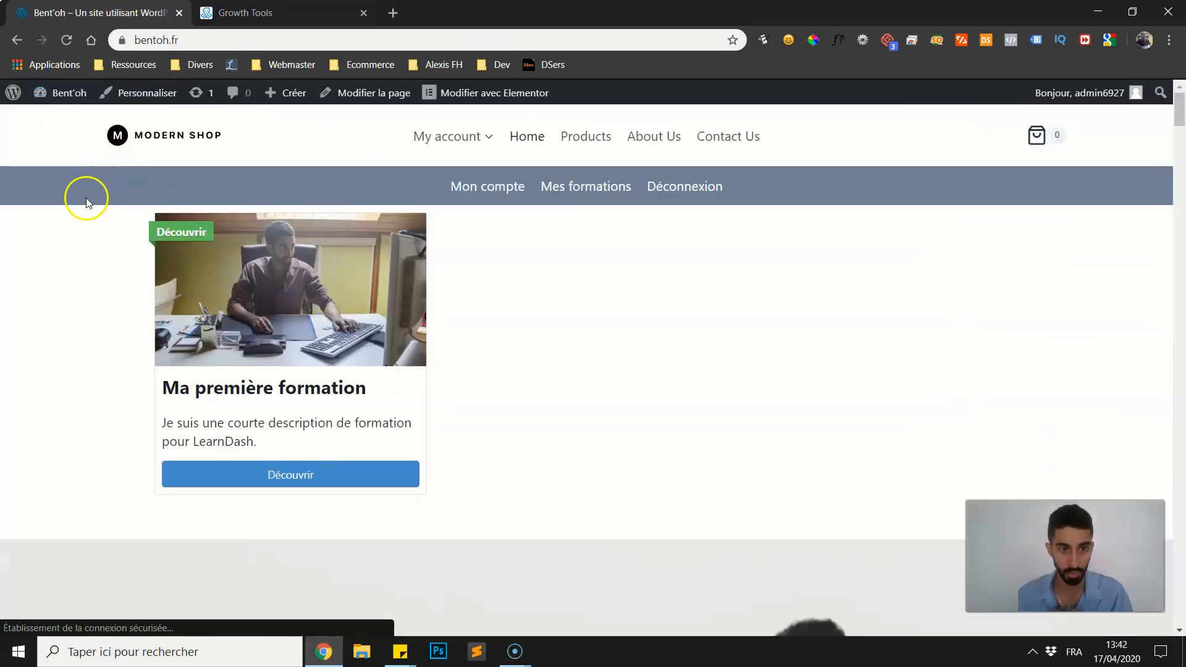
Check the chat widget on the live home page and close its greeting pop-up.
scroll(39, 250, "down", 3)
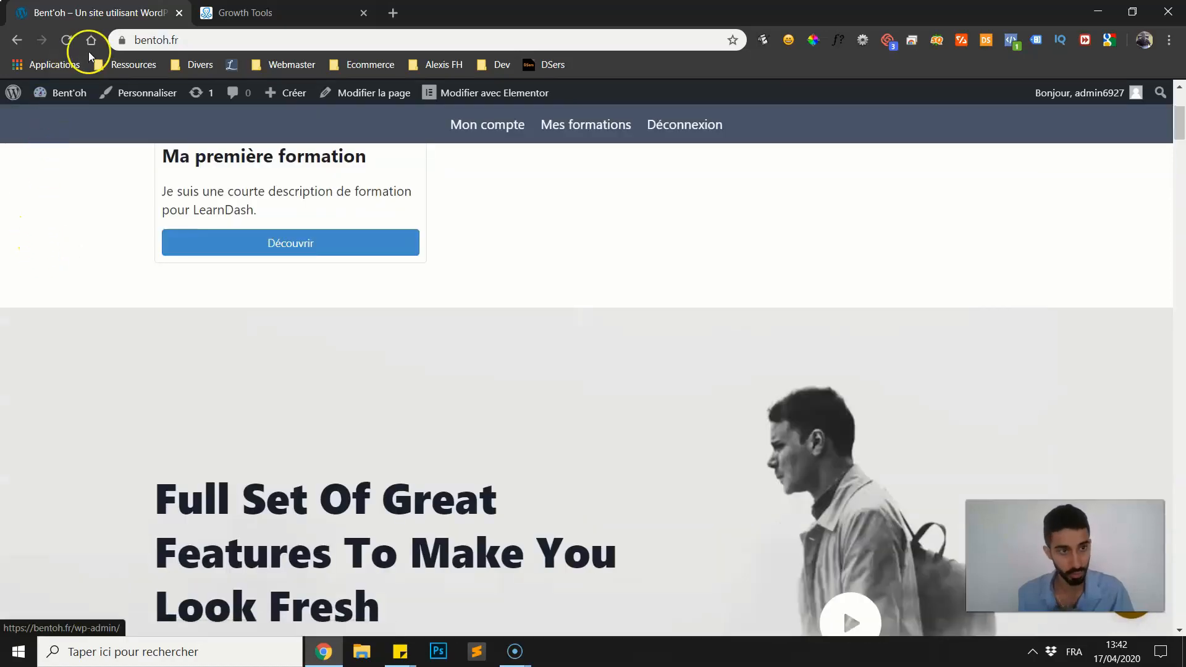
scroll(847, 384, "down", 3)
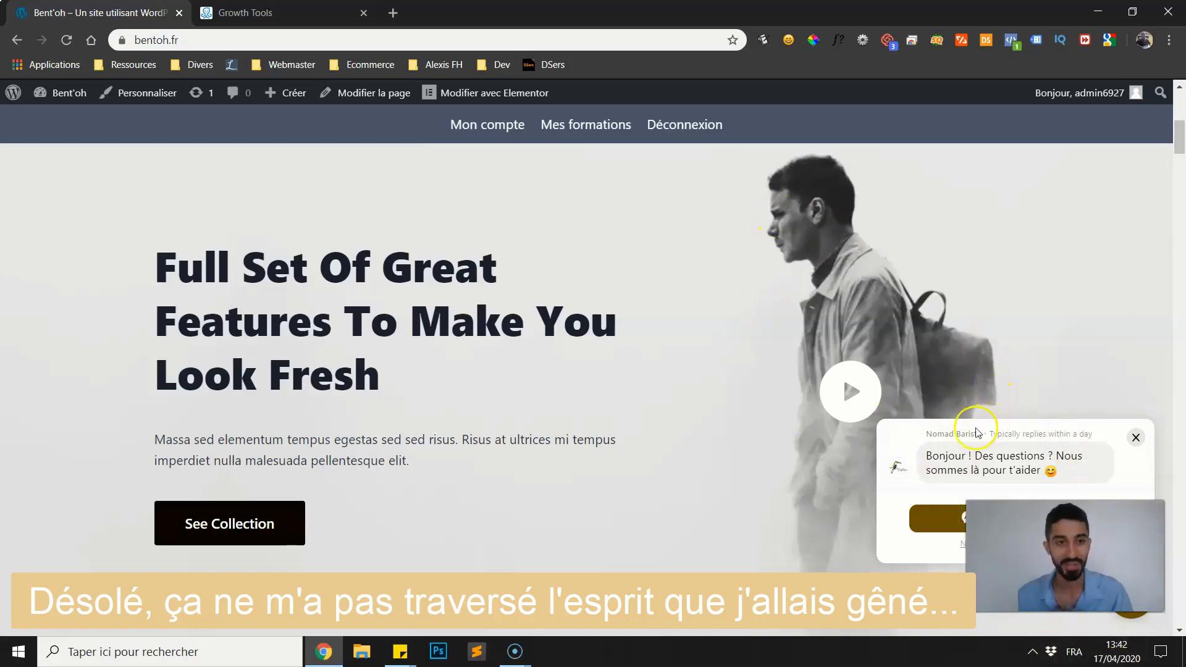
left_click(1136, 438)
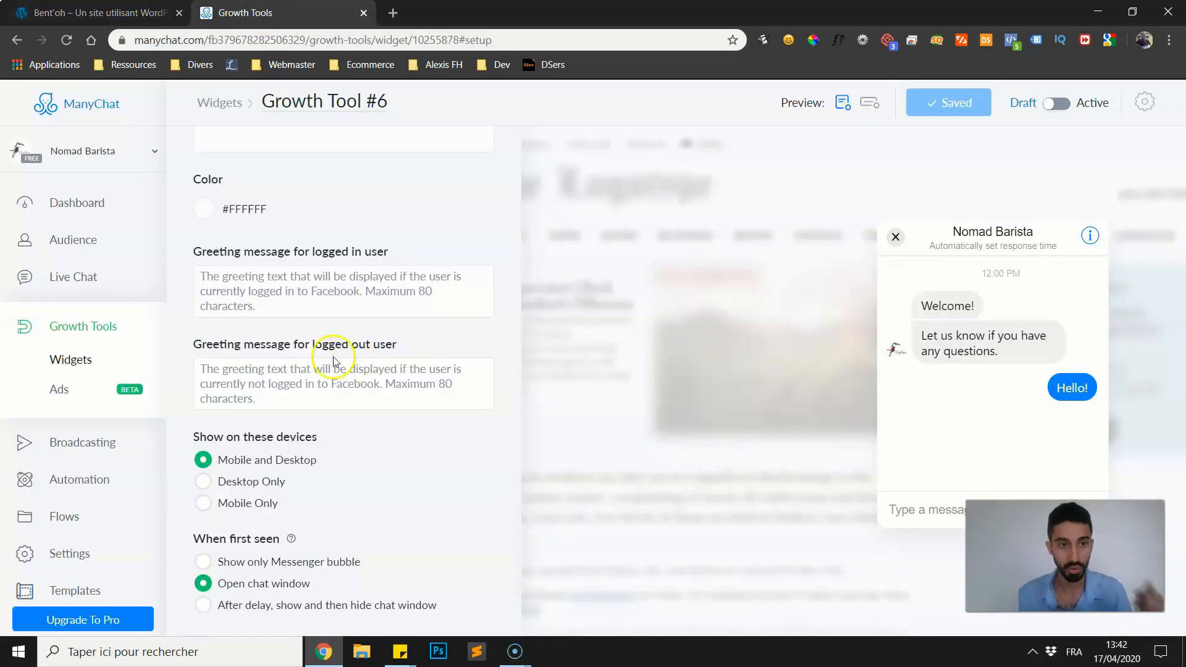
Return to ManyChat and examine the widget's Color setting, comparing it with the chat bubble on the live site.
scroll(335, 360, "up", 1)
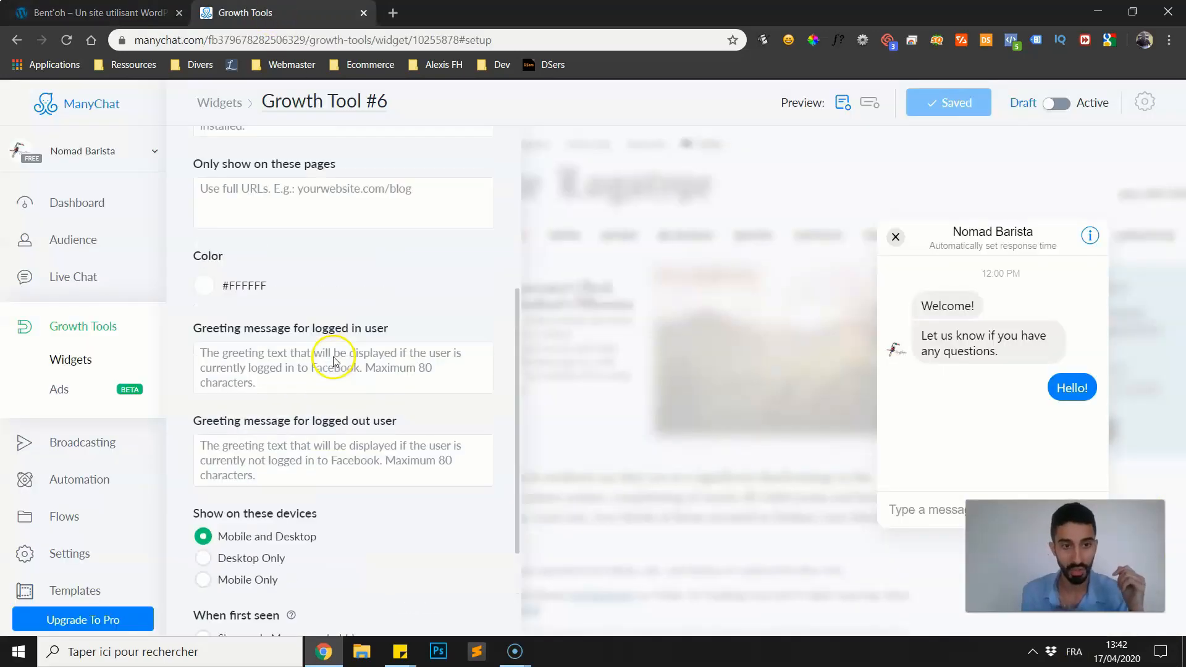
left_click(204, 288)
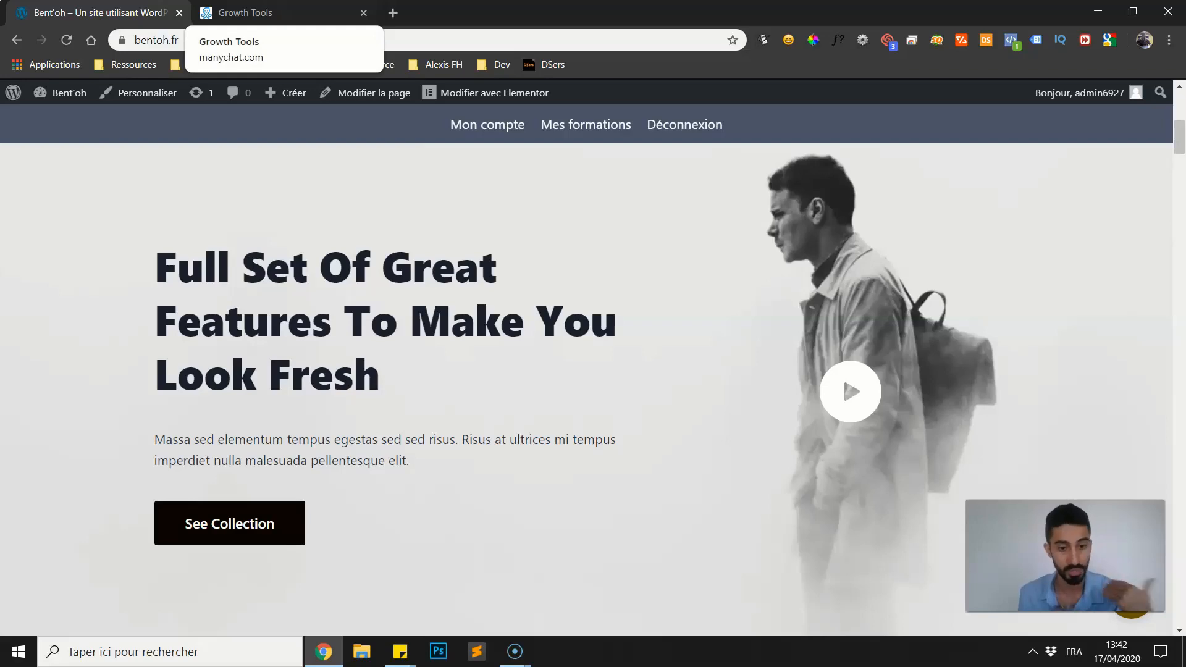
left_click(245, 12)
left_click(361, 261)
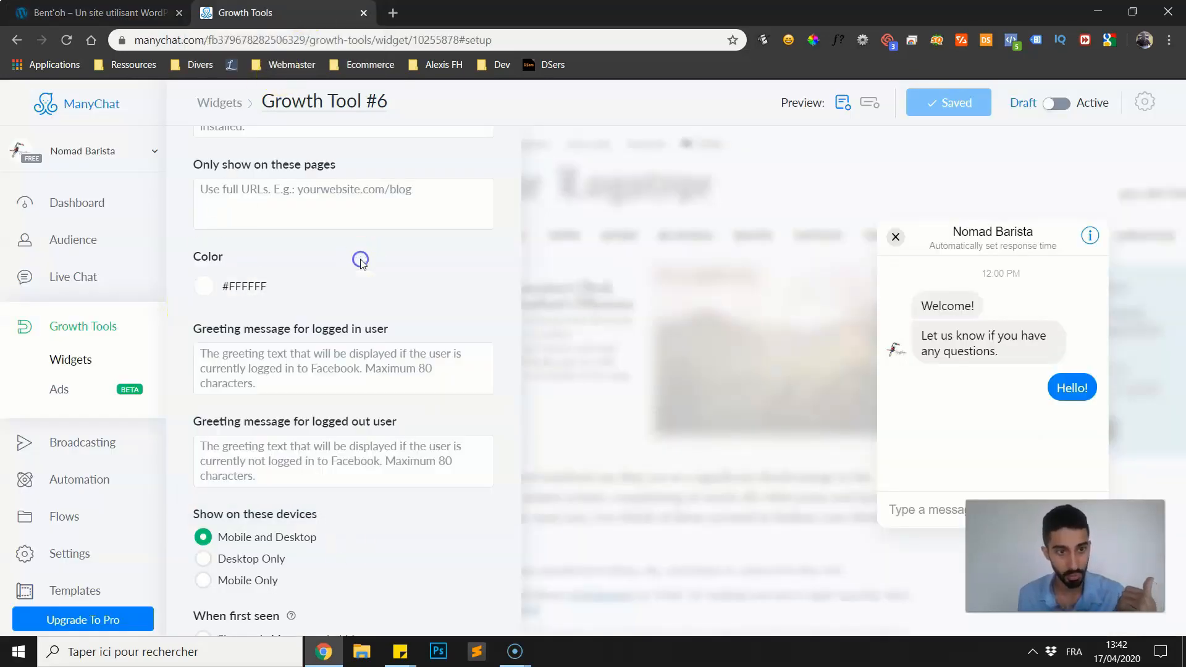
scroll(361, 260, "up", 4)
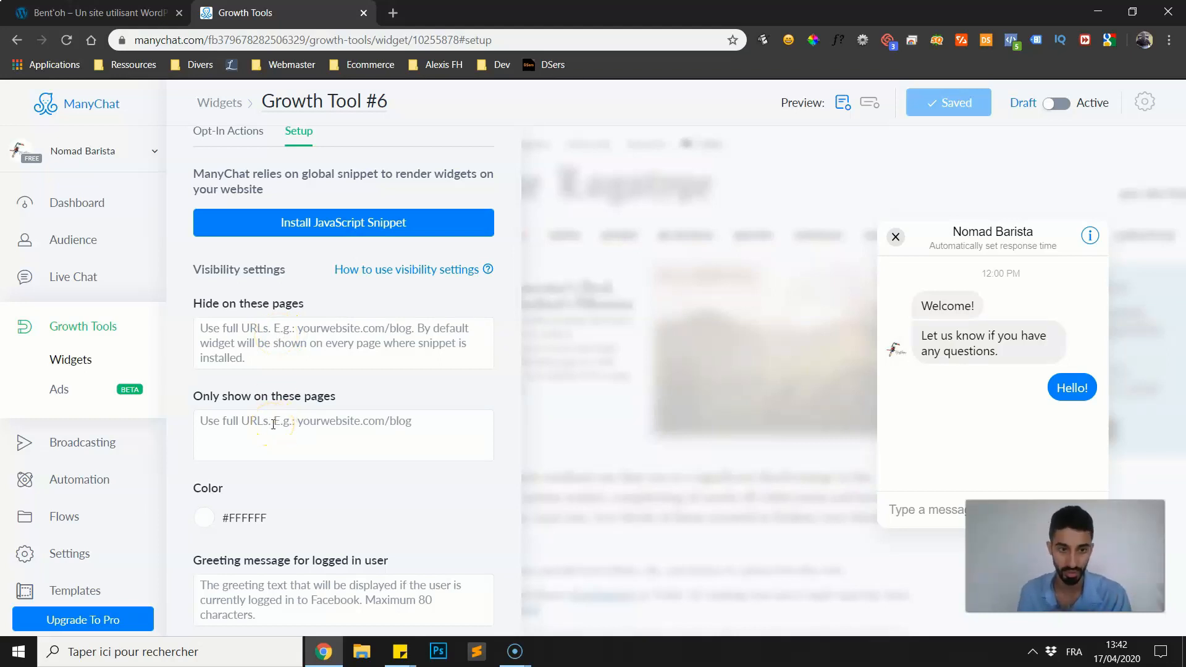
Examine the Hide on these pages and Only show on these pages visibility settings.
left_click(238, 356)
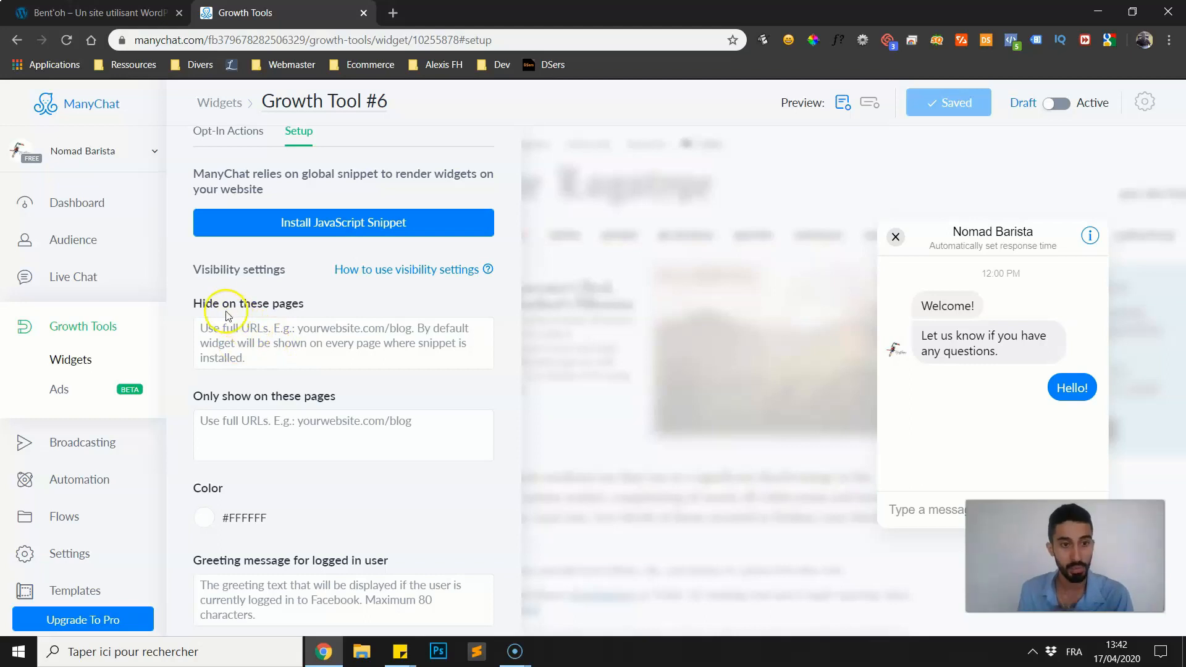
left_click_drag(193, 304, 295, 303)
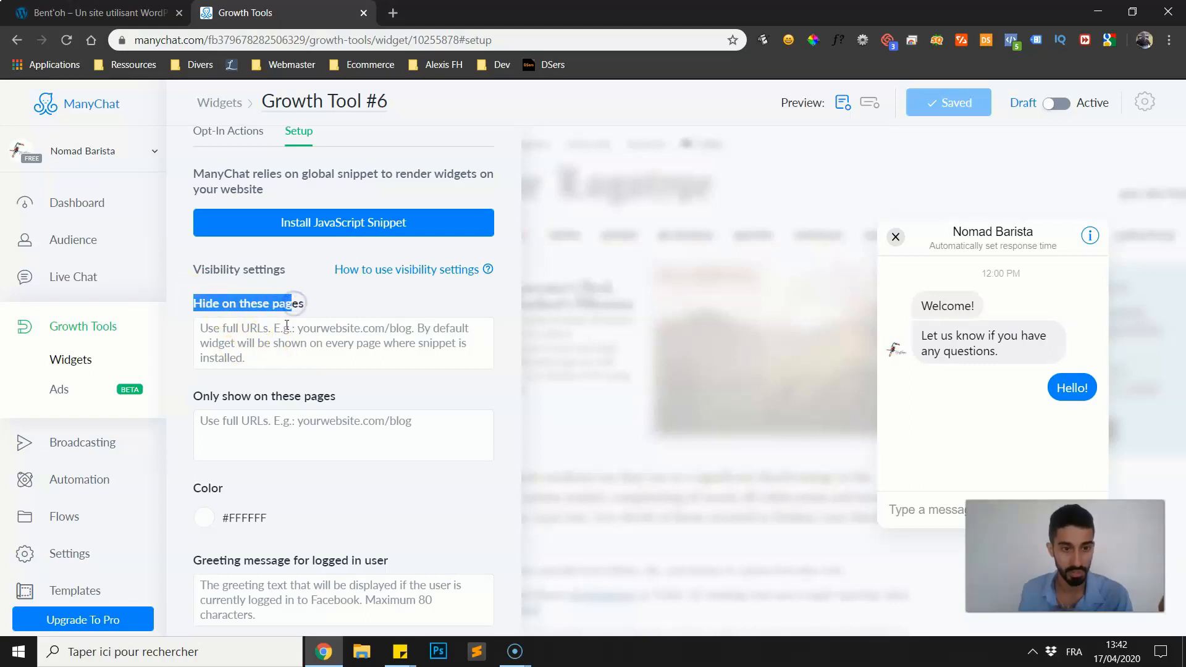
left_click(263, 344)
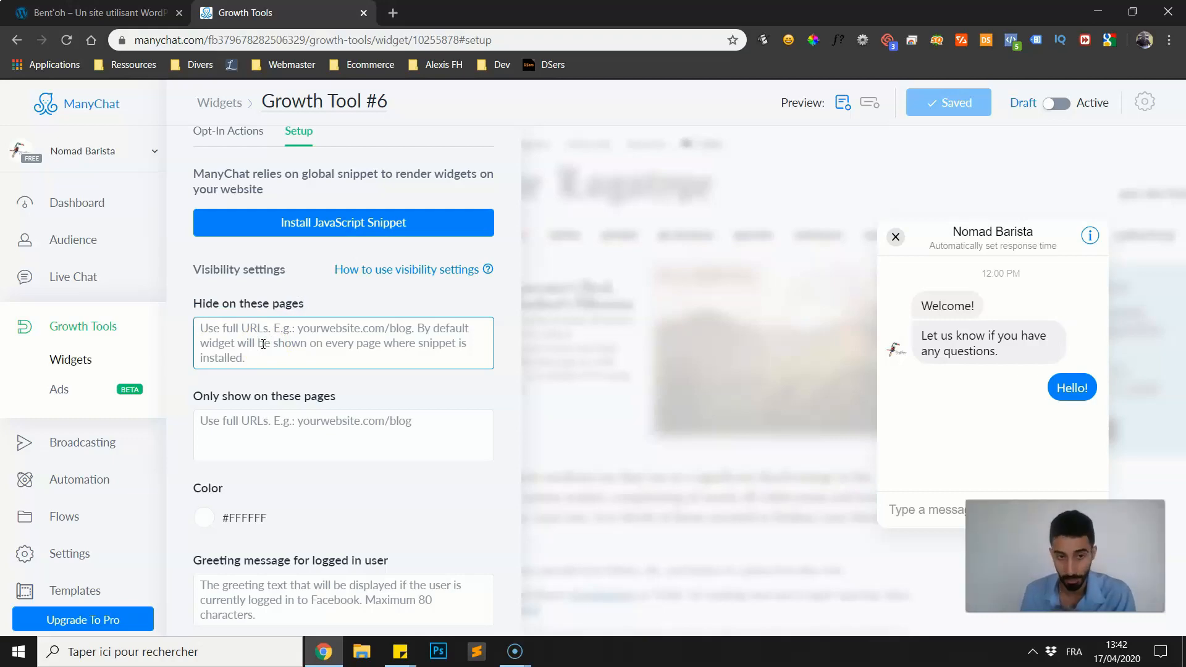
scroll(263, 344, "down", 5)
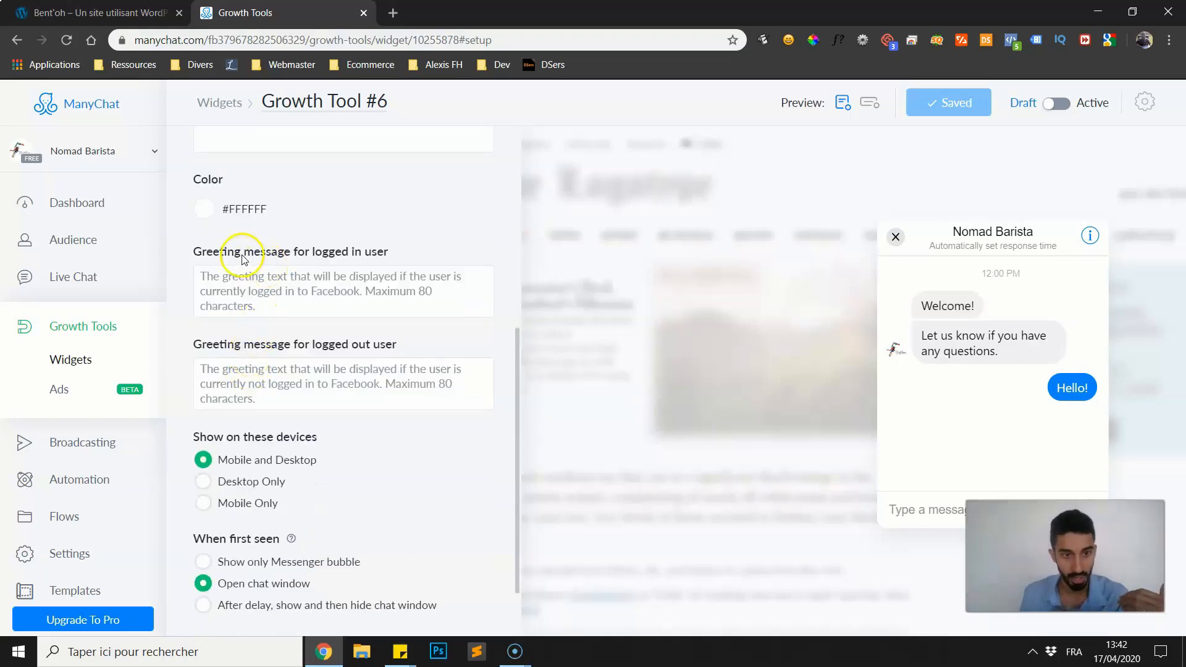
Look at the live site again and examine the widget's greeting message fields for logged in and logged out users.
left_click(161, 7)
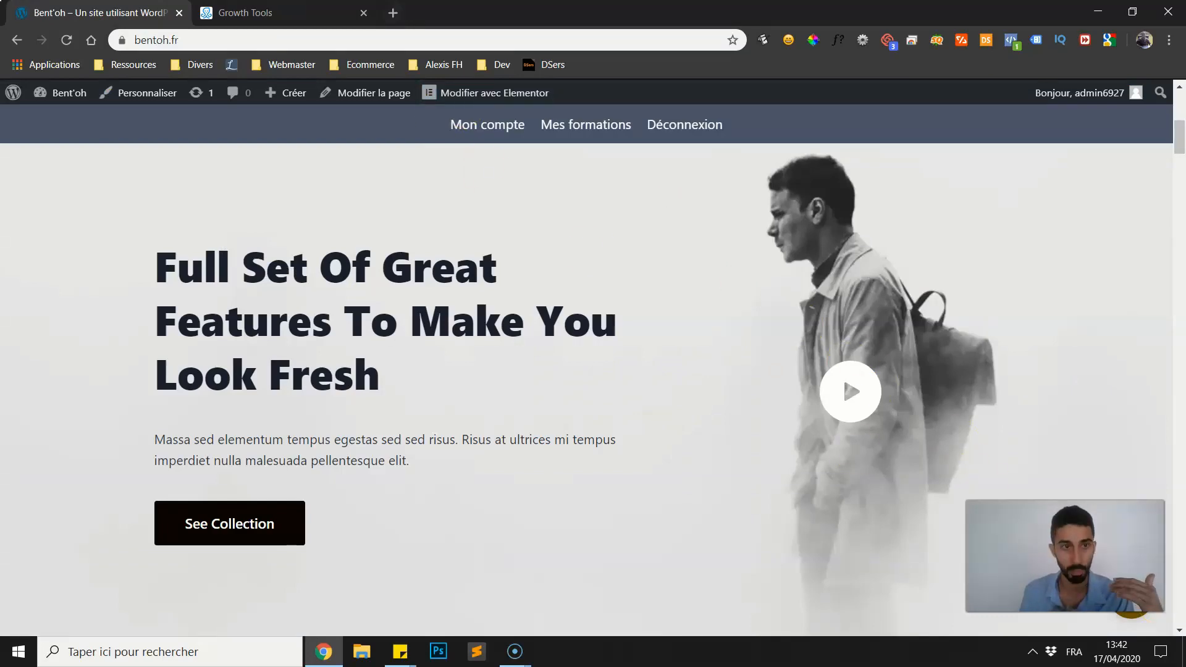
left_click(282, 12)
left_click(893, 236)
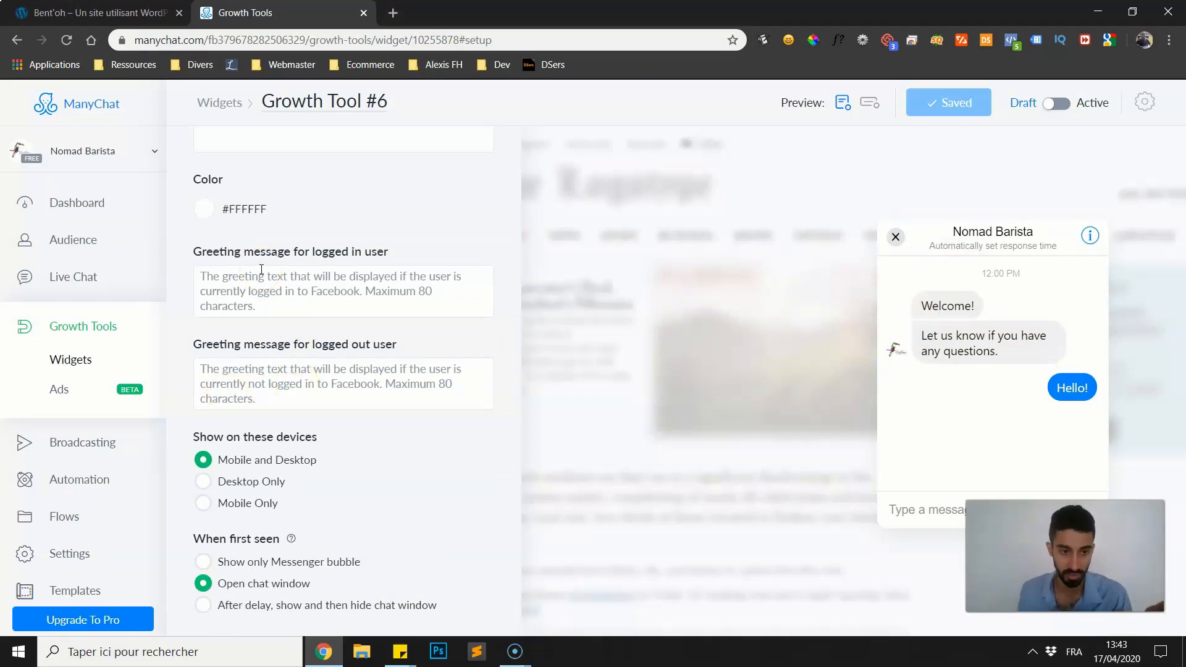
left_click(218, 283)
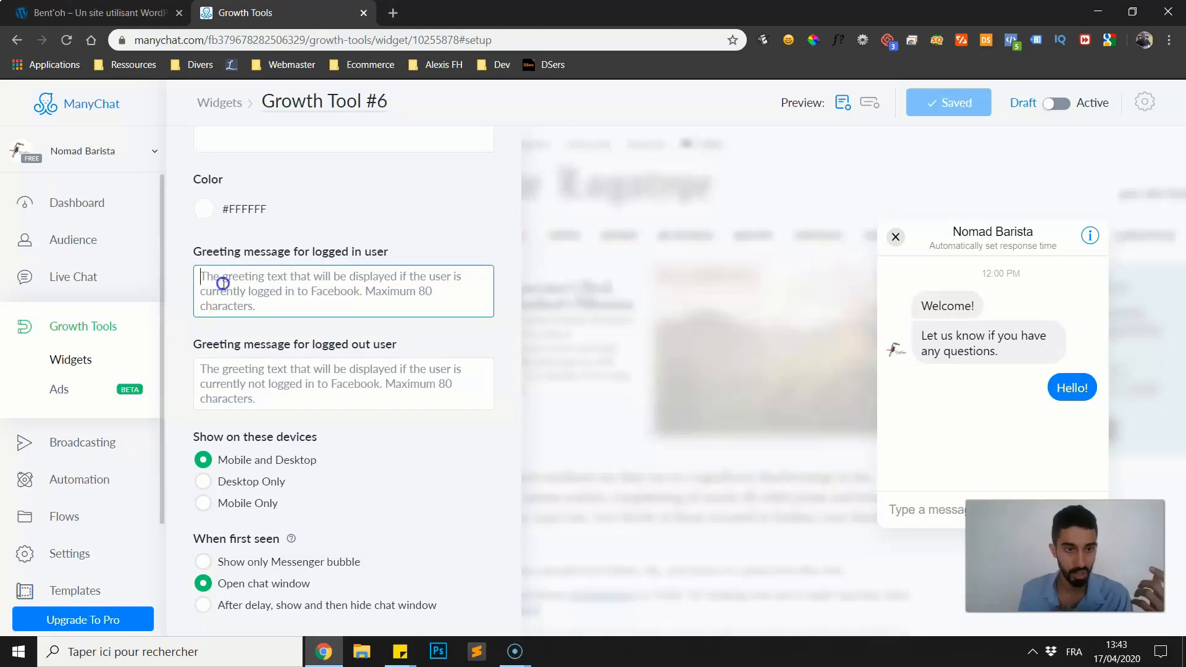
scroll(305, 369, "down", 2)
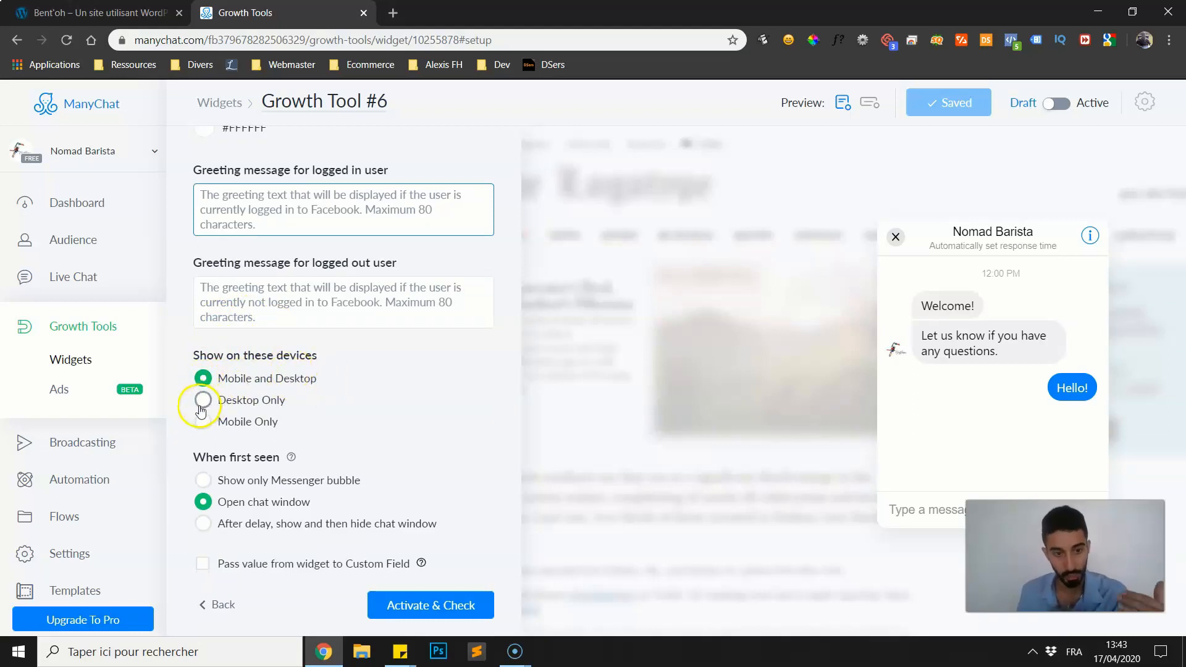
Set When first seen to Show only Messenger bubble, look at the bubble on the live site and return to ManyChat.
left_click(202, 481)
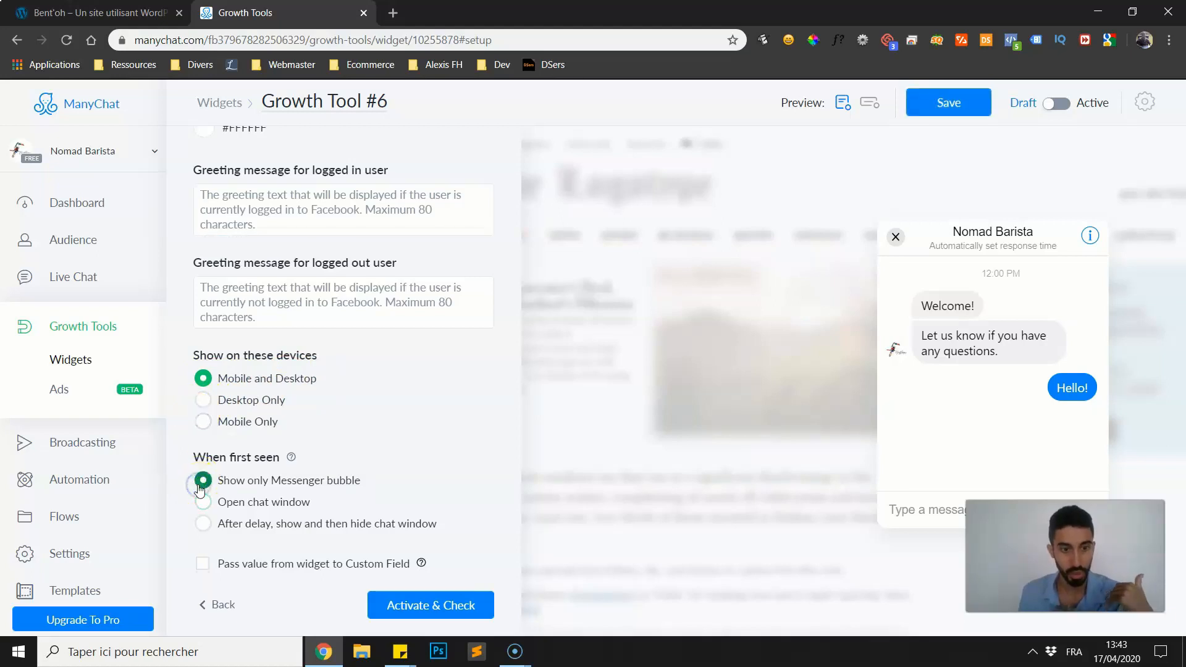
left_click(98, 12)
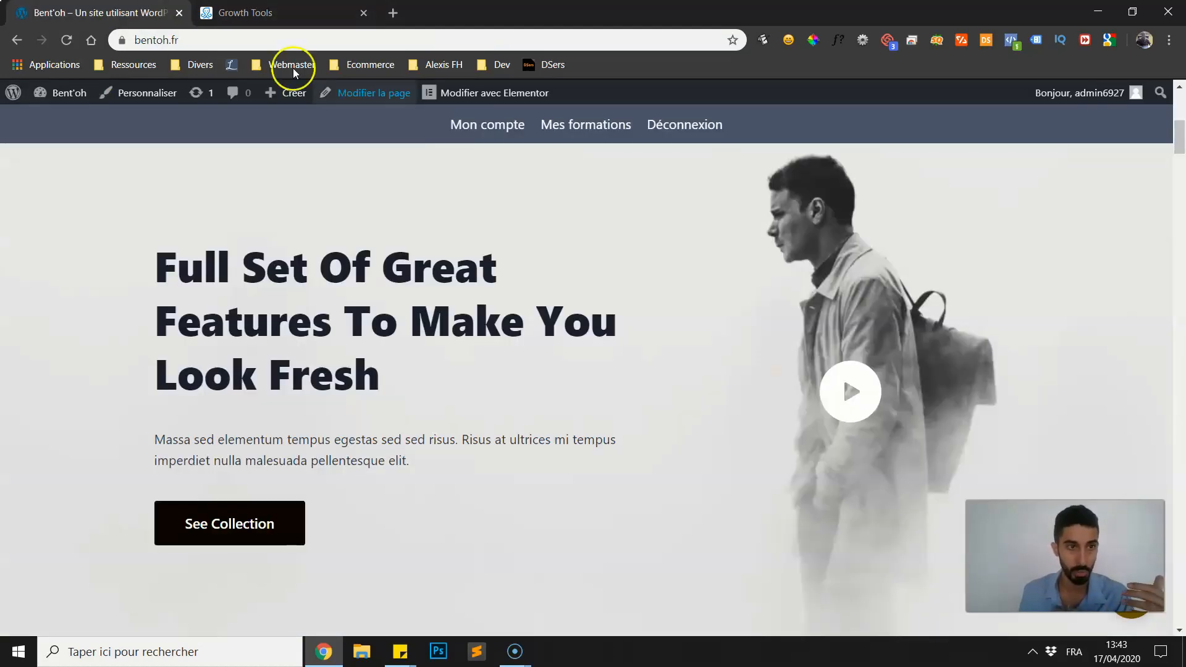
scroll(1128, 620, "down", 3)
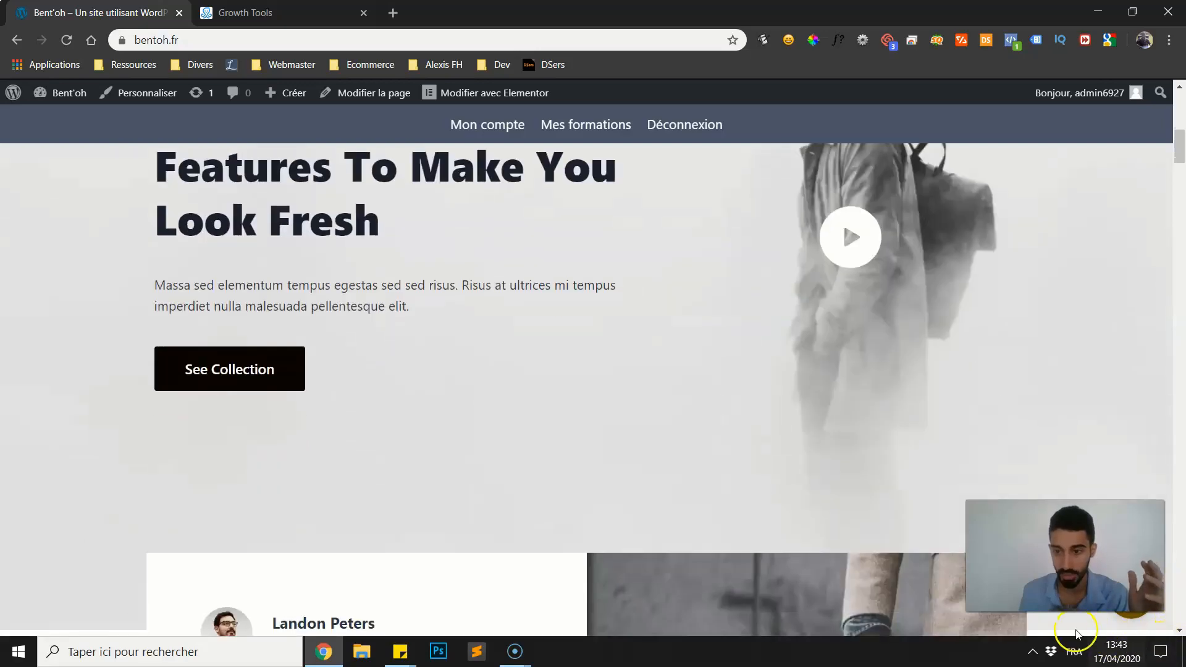
key("ctrl+Tab")
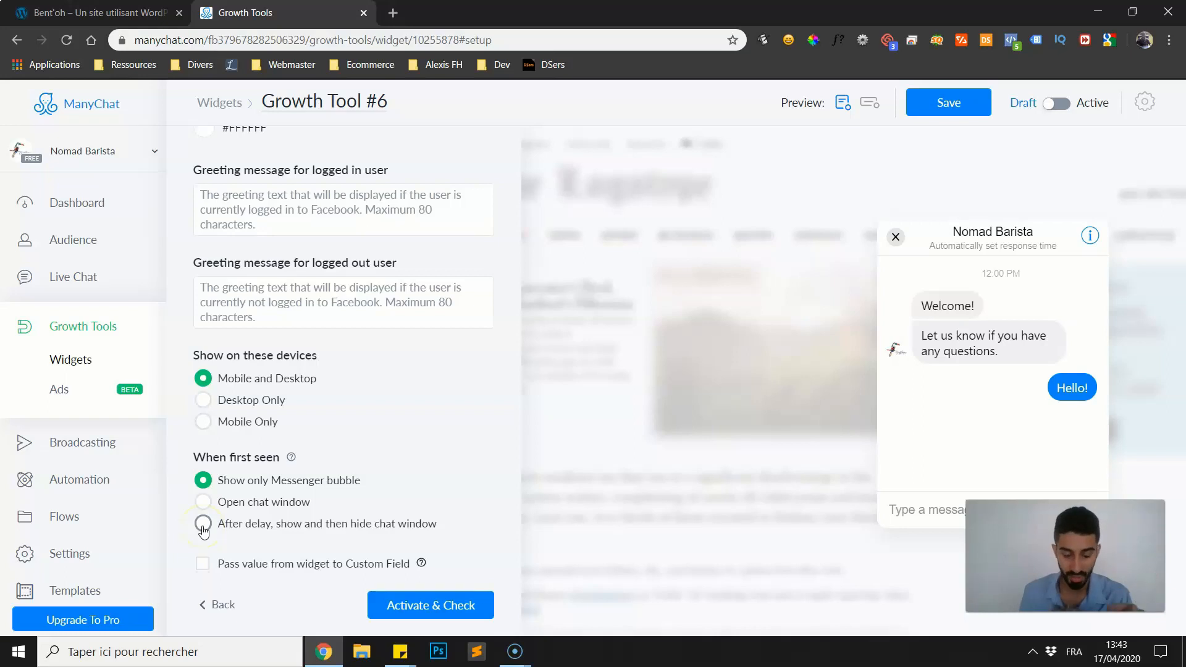
Set When first seen to After delay, show and then hide chat window.
left_click(235, 199)
left_click(234, 285)
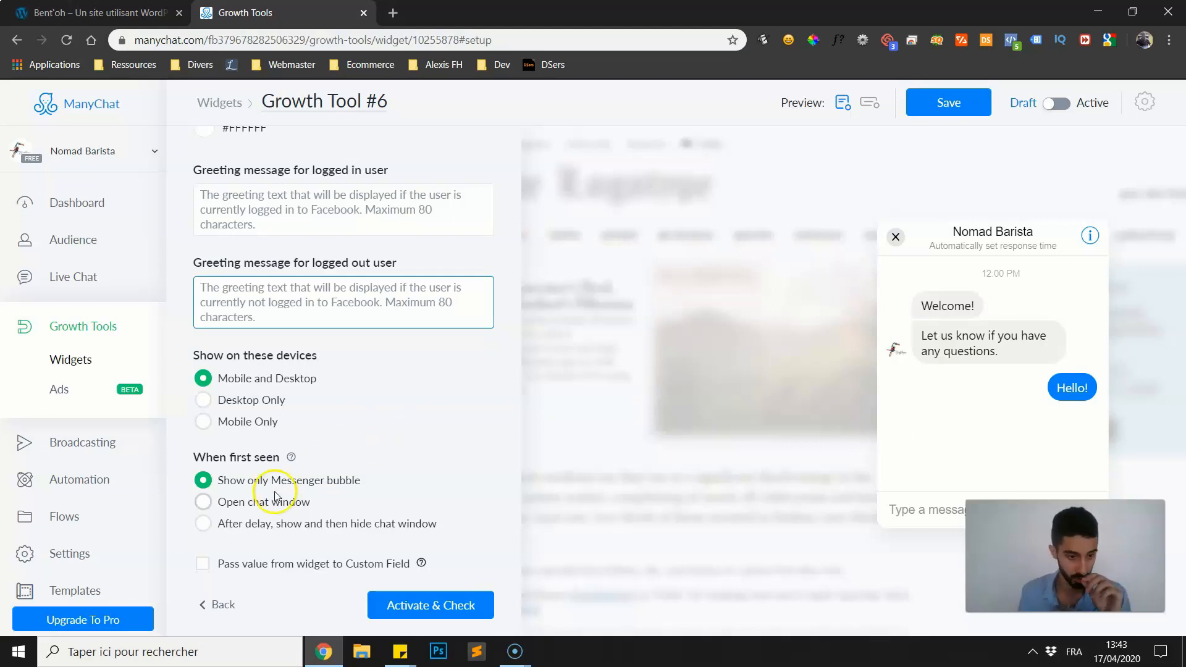
left_click(201, 503)
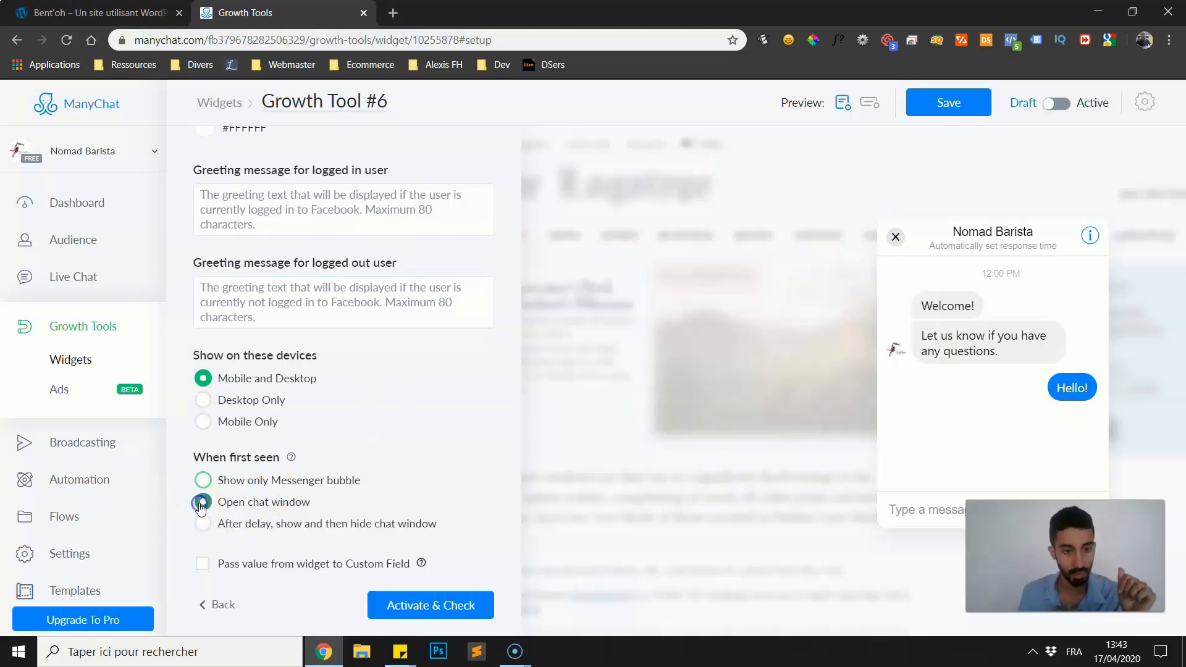
left_click(204, 524)
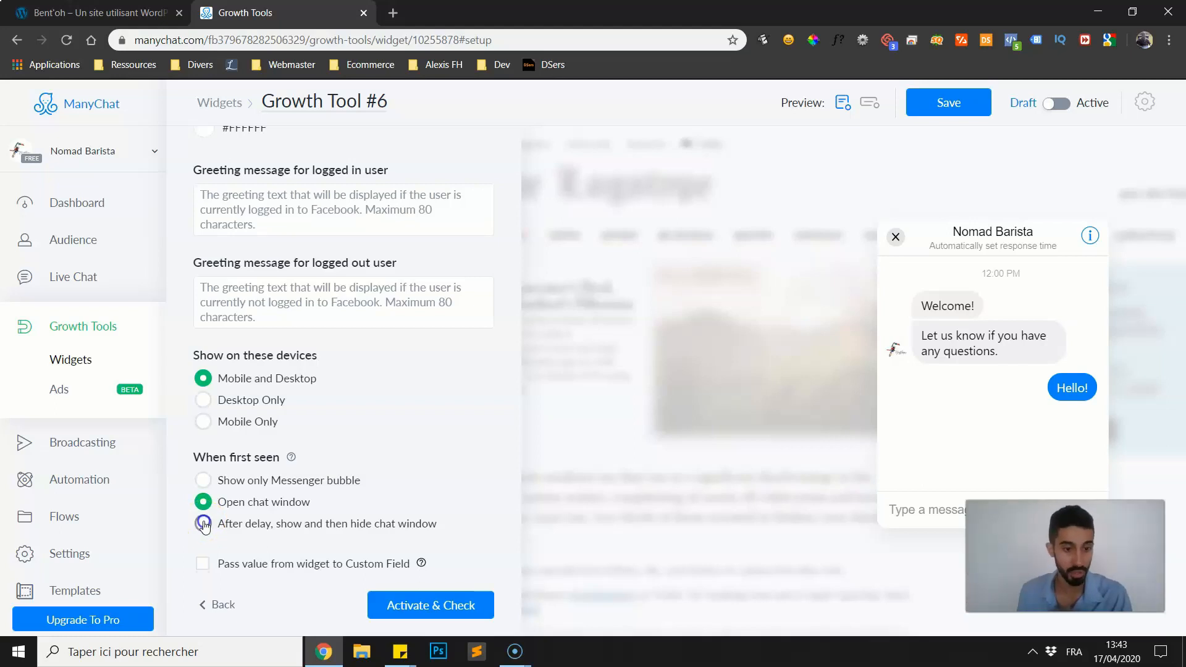
left_click(203, 524)
left_click(214, 523)
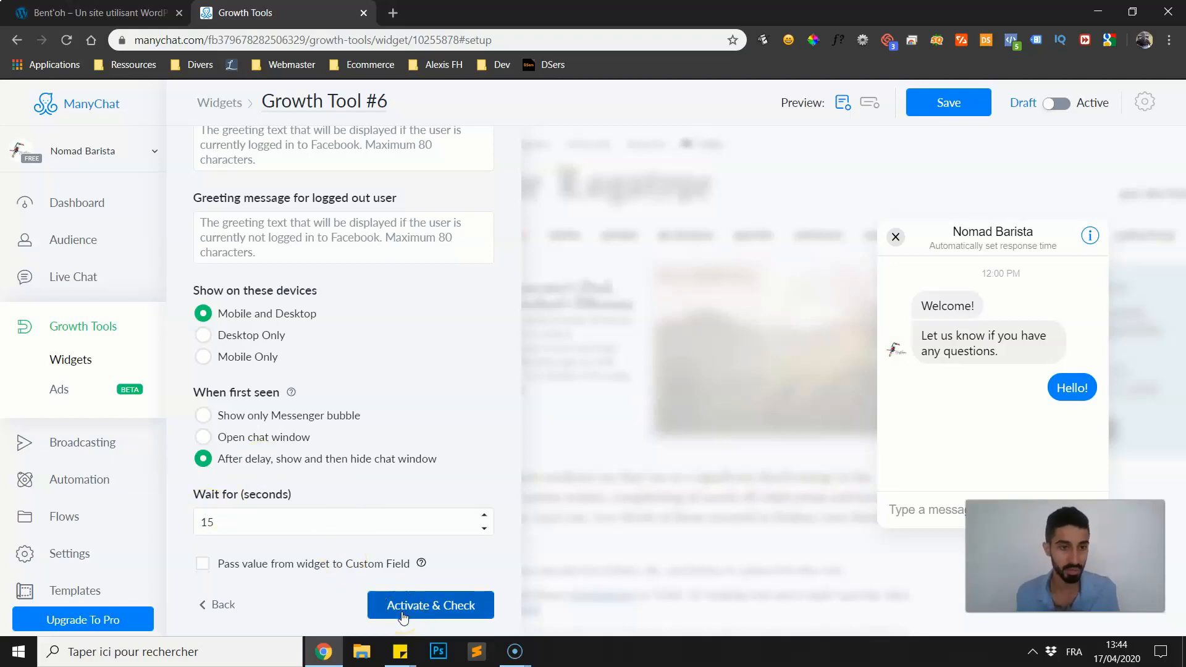
View the widget's Opt-In Actions, look over the live bentoh.fr home page and return to ManyChat.
scroll(363, 577, "up", 12)
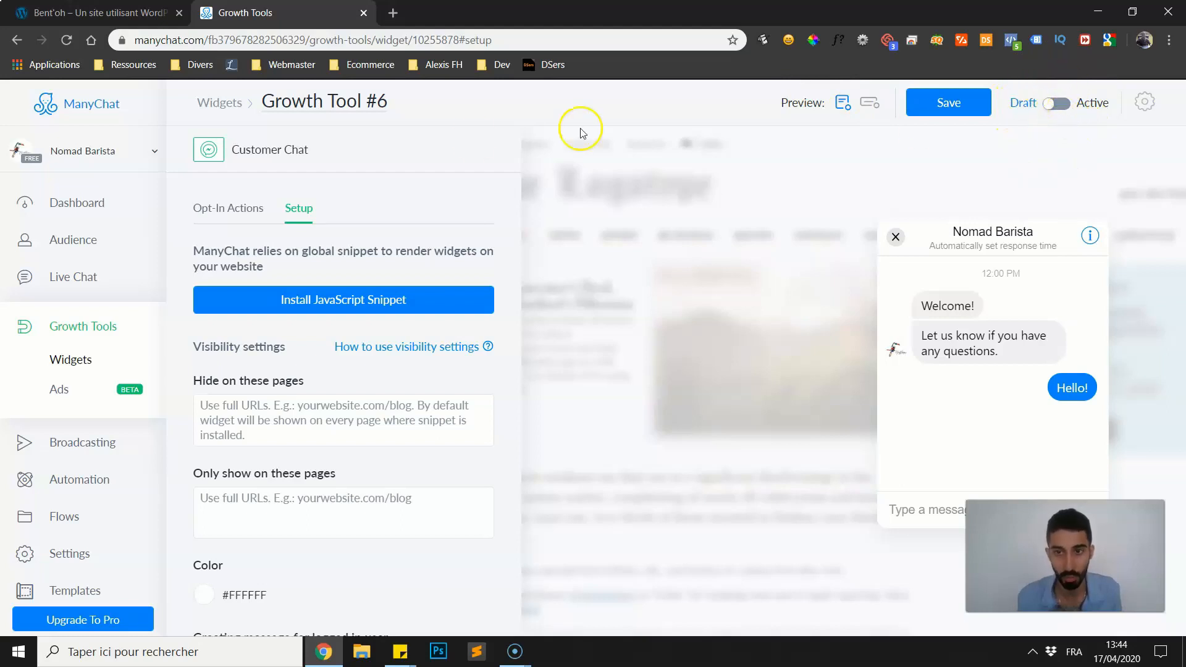
left_click(235, 204)
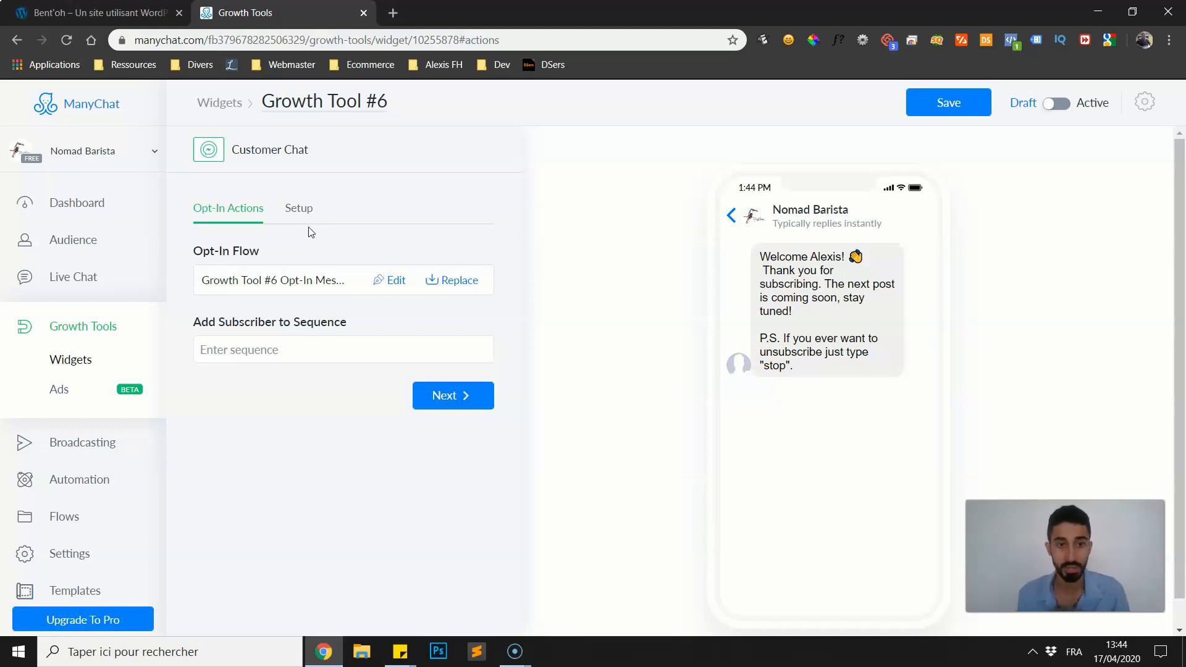
left_click(100, 13)
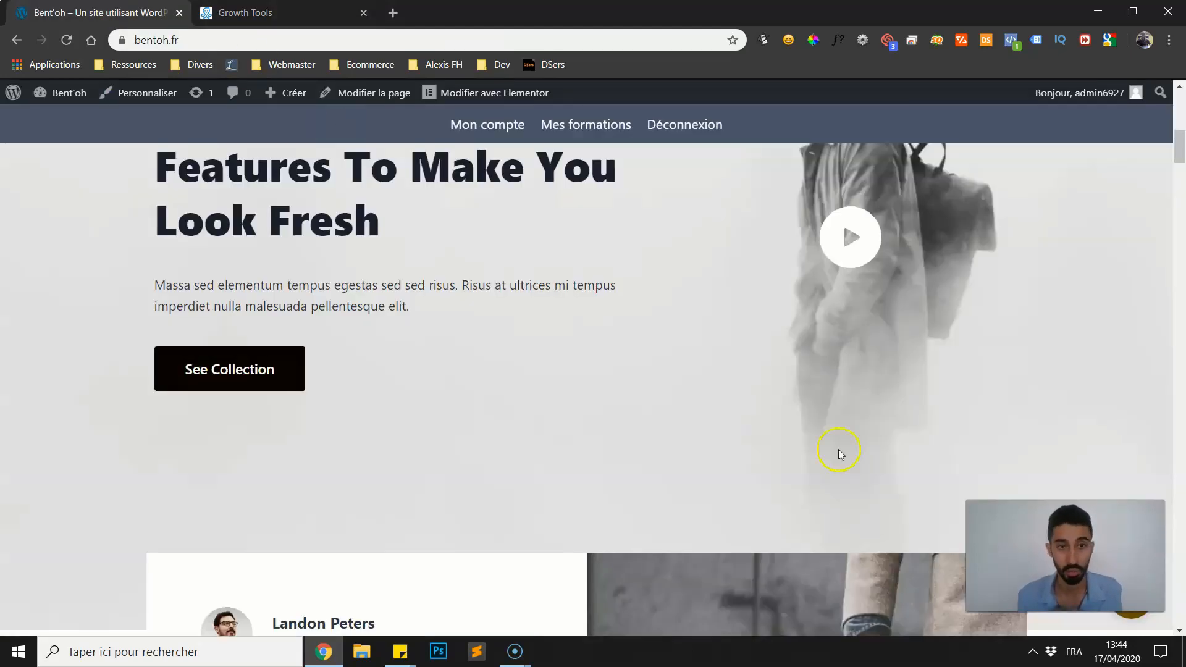
scroll(839, 453, "down", 7)
scroll(887, 369, "down", 6)
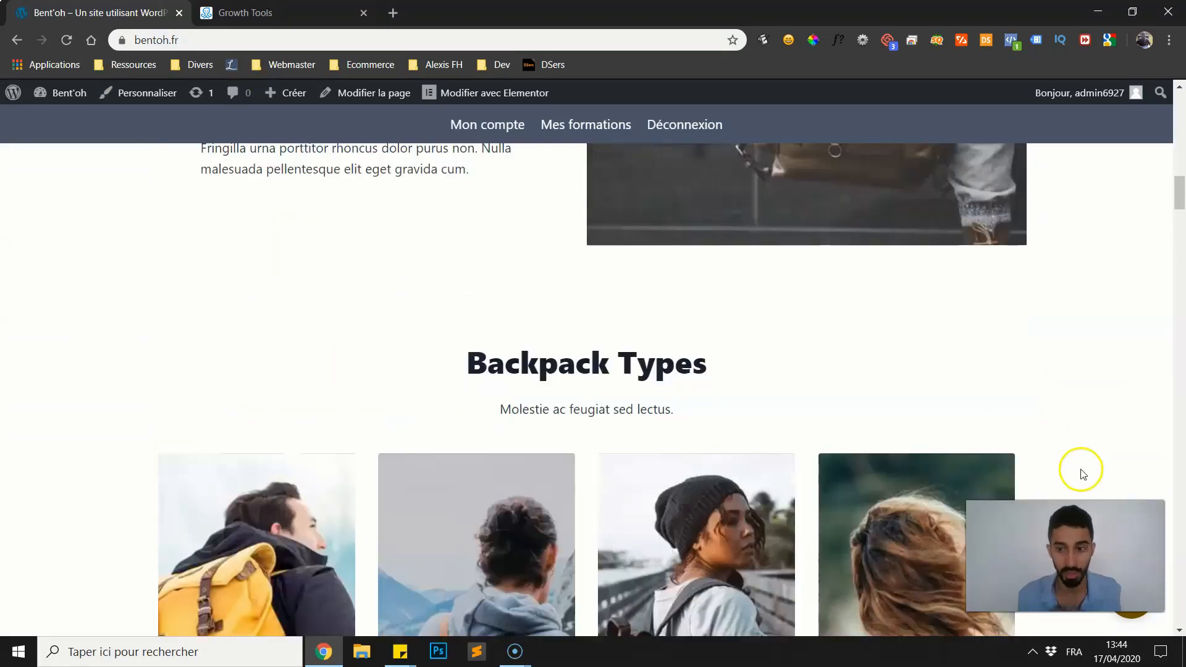
left_click(328, 14)
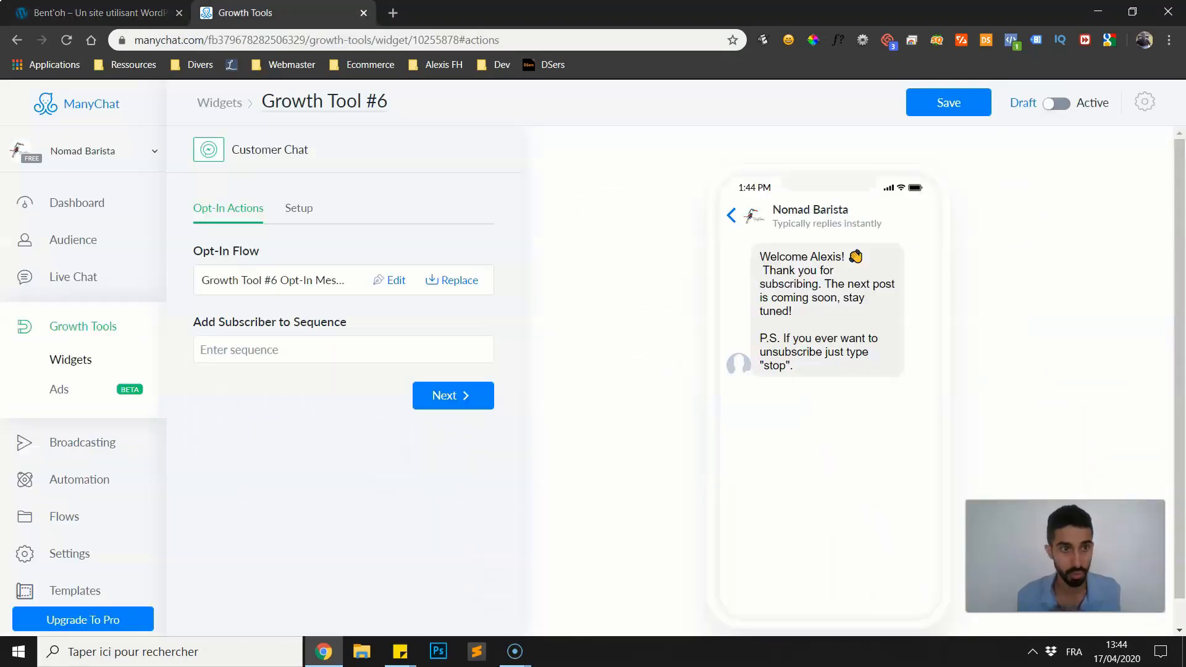